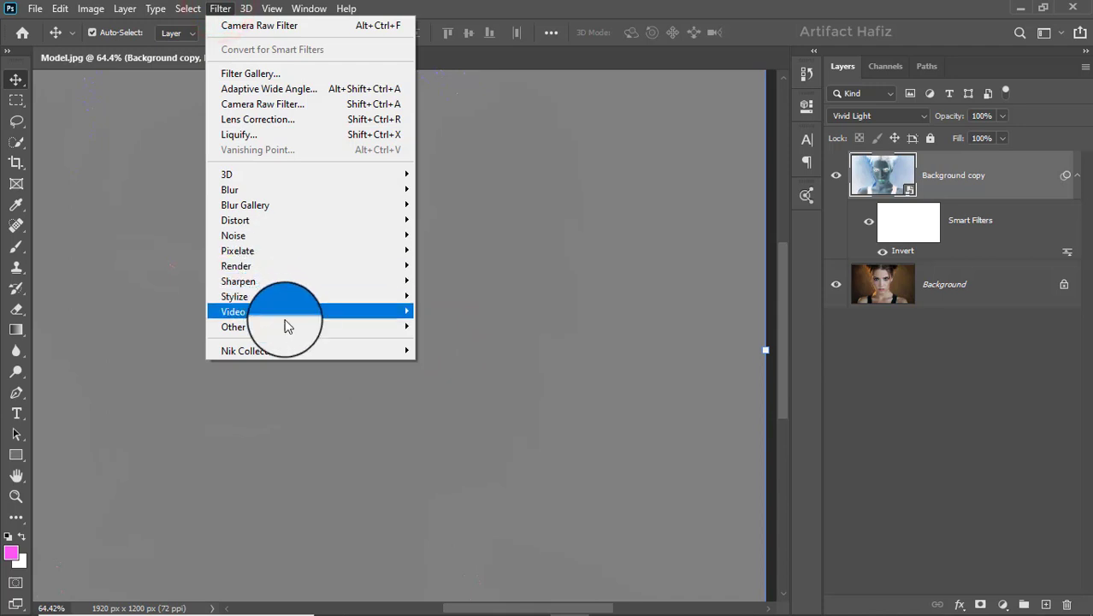
Apply the High Pass filter to the Background copy smart object, adjusting its radius.
click(372, 328)
click(449, 346)
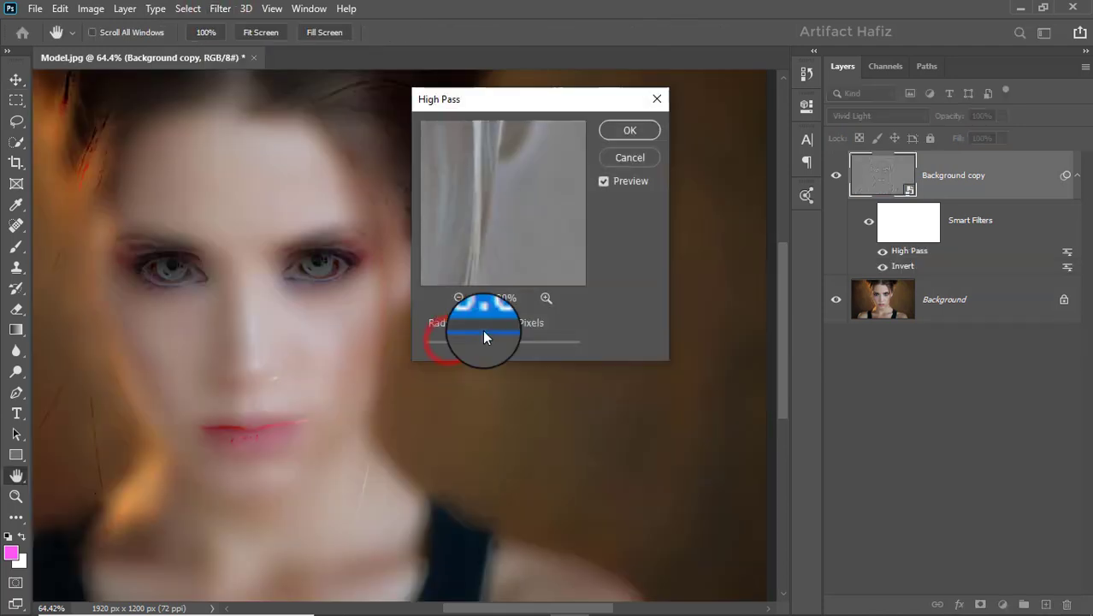
drag(530, 107, 694, 112)
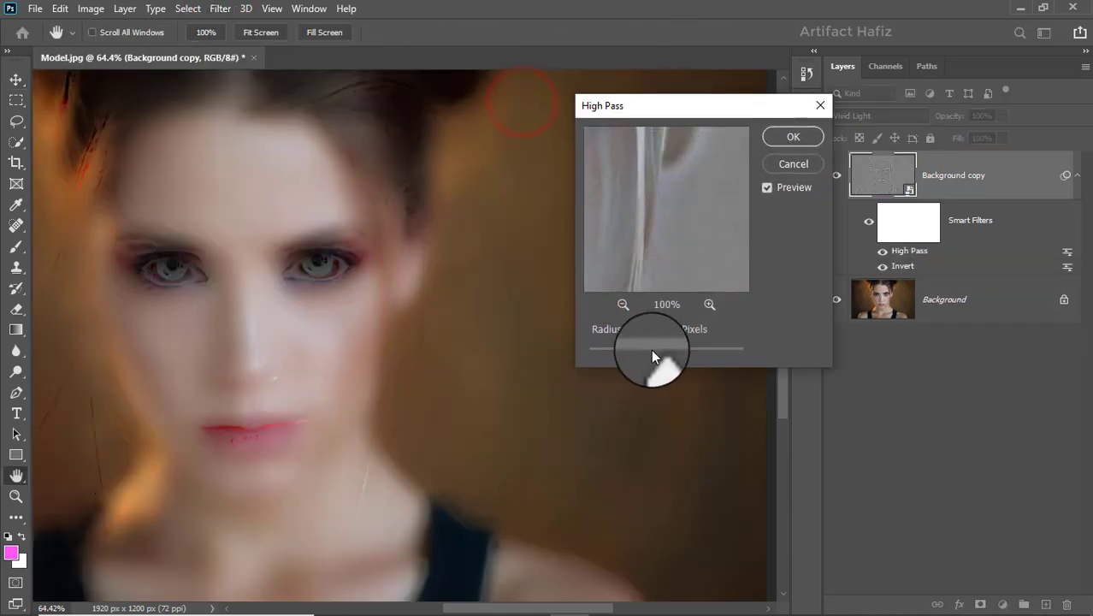
drag(651, 350, 654, 344)
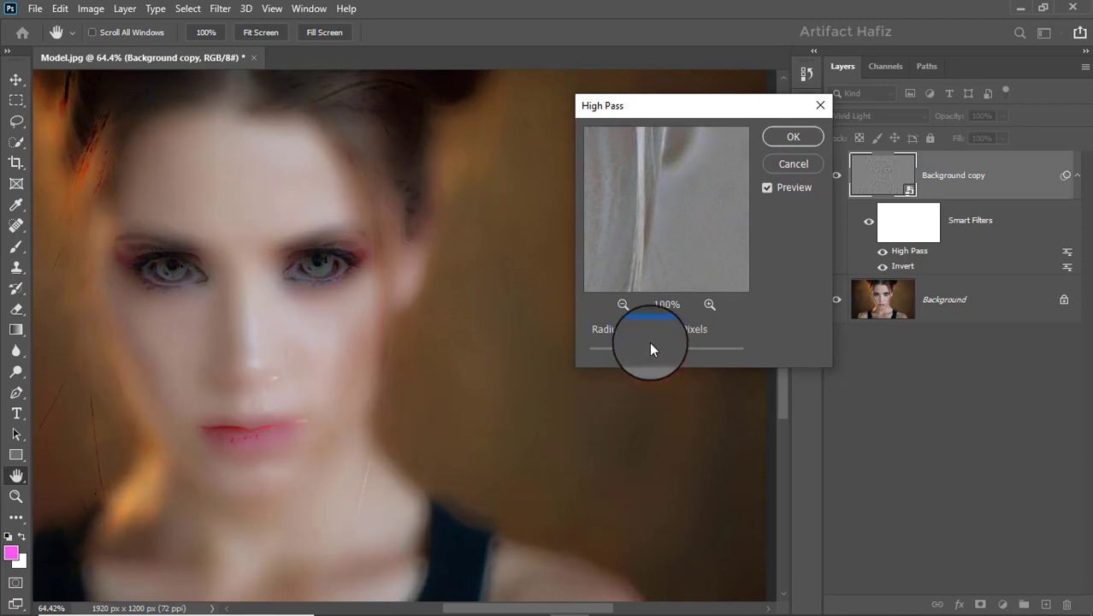
click(794, 135)
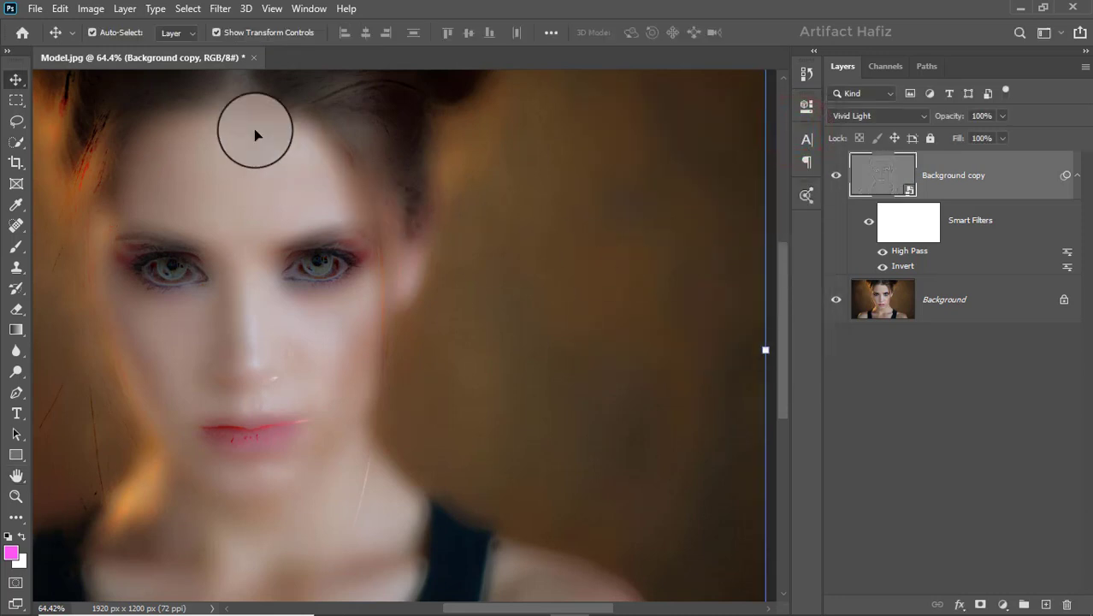
Apply a Gaussian Blur to the Background copy smart object, adjusting its radius slightly above 2.5 pixels.
click(219, 10)
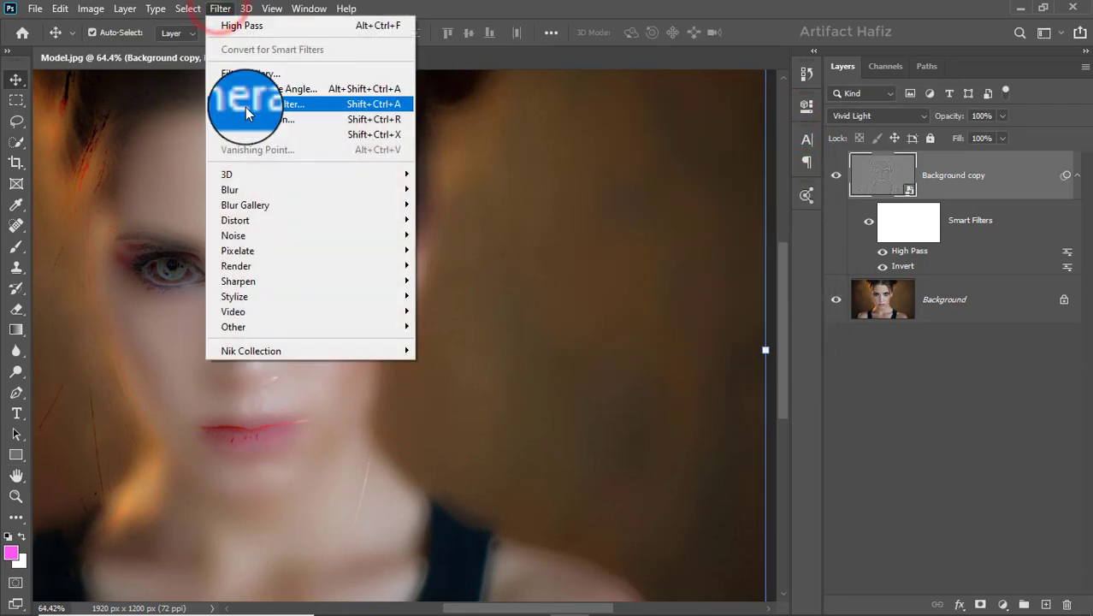
mouse_move(395, 198)
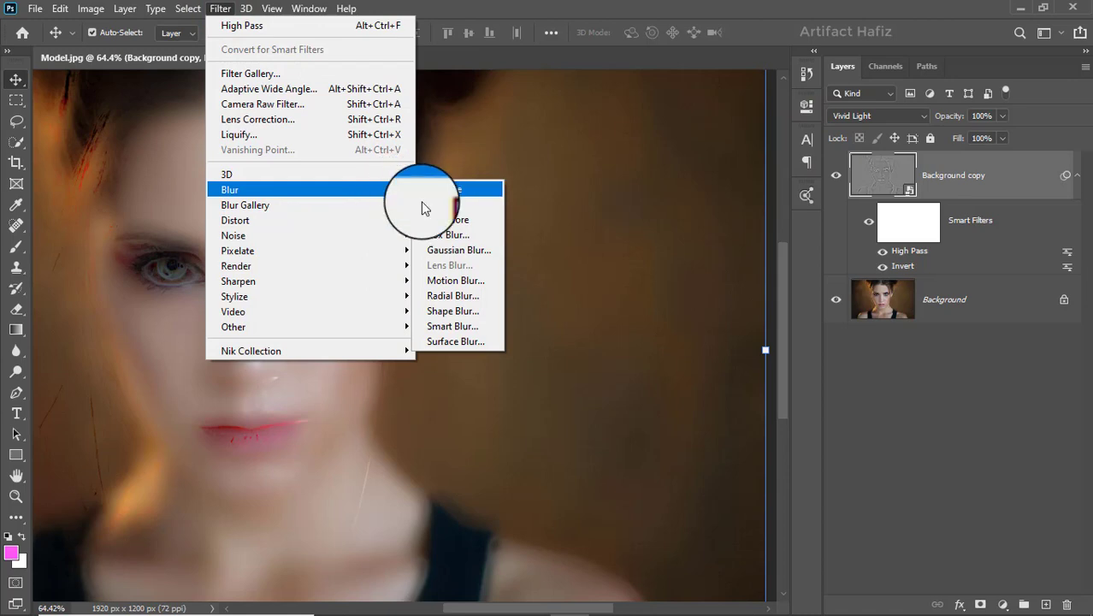
click(438, 250)
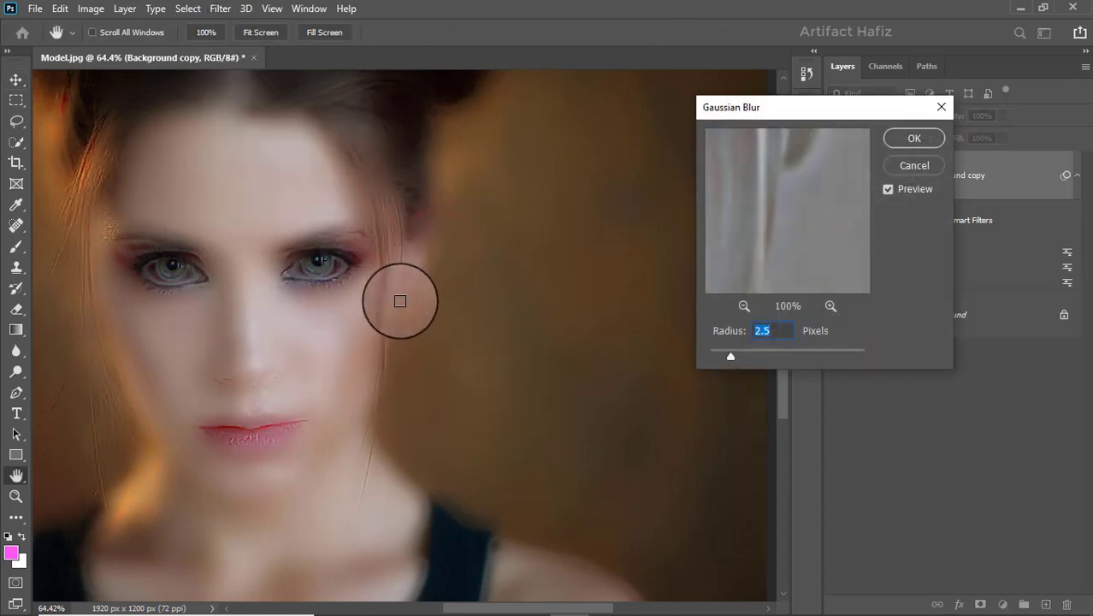
drag(725, 353, 733, 347)
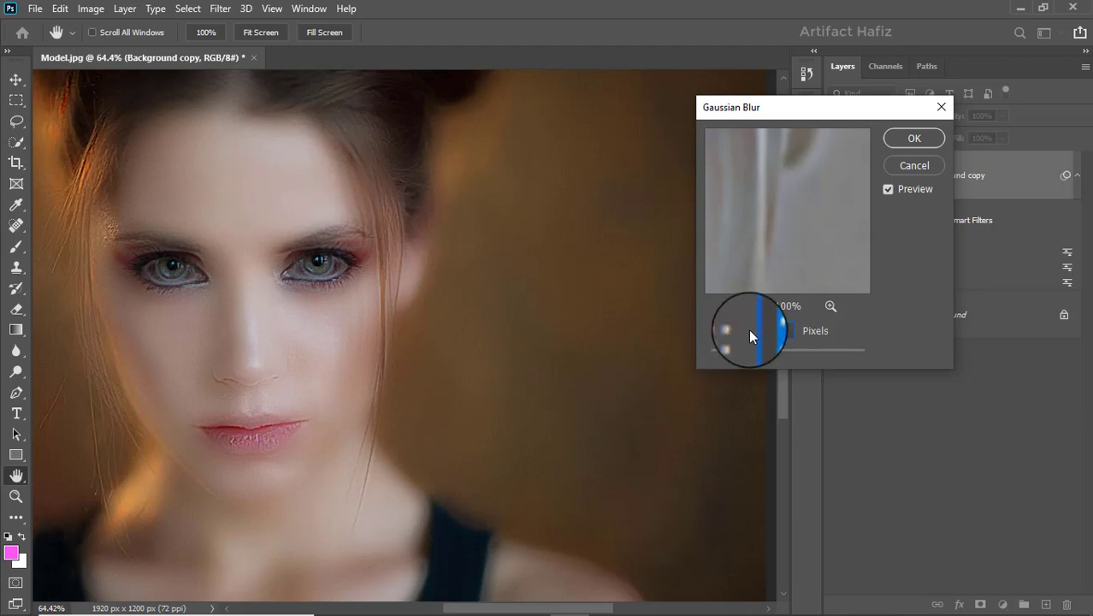
click(901, 131)
Zoom in on the face and toggle the Background copy layer's visibility to compare the smoothing.
scroll(205, 282, up, 1)
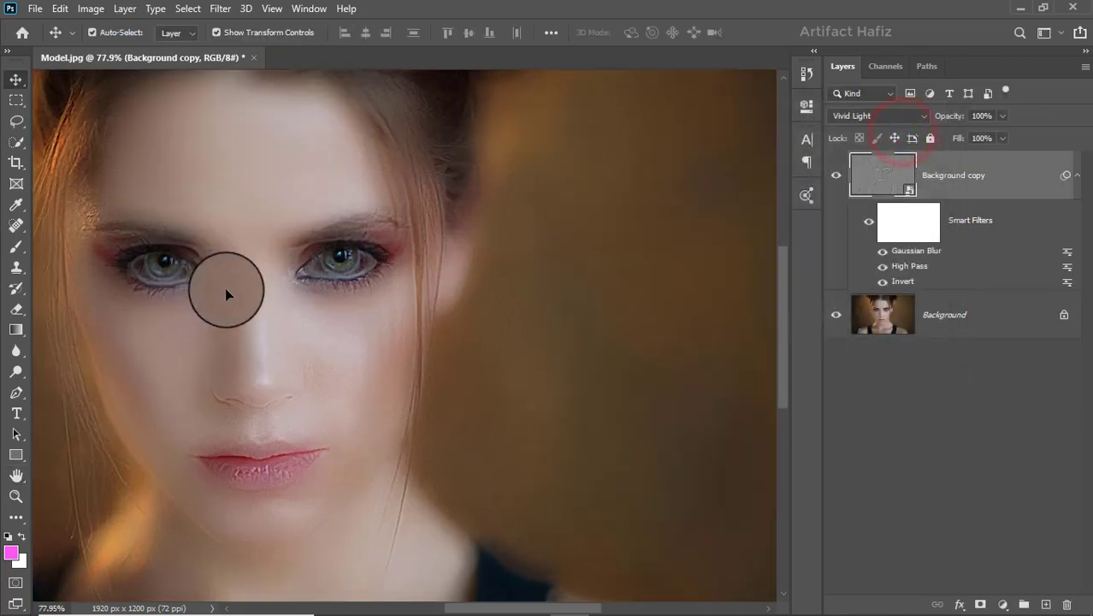
drag(244, 313, 356, 317)
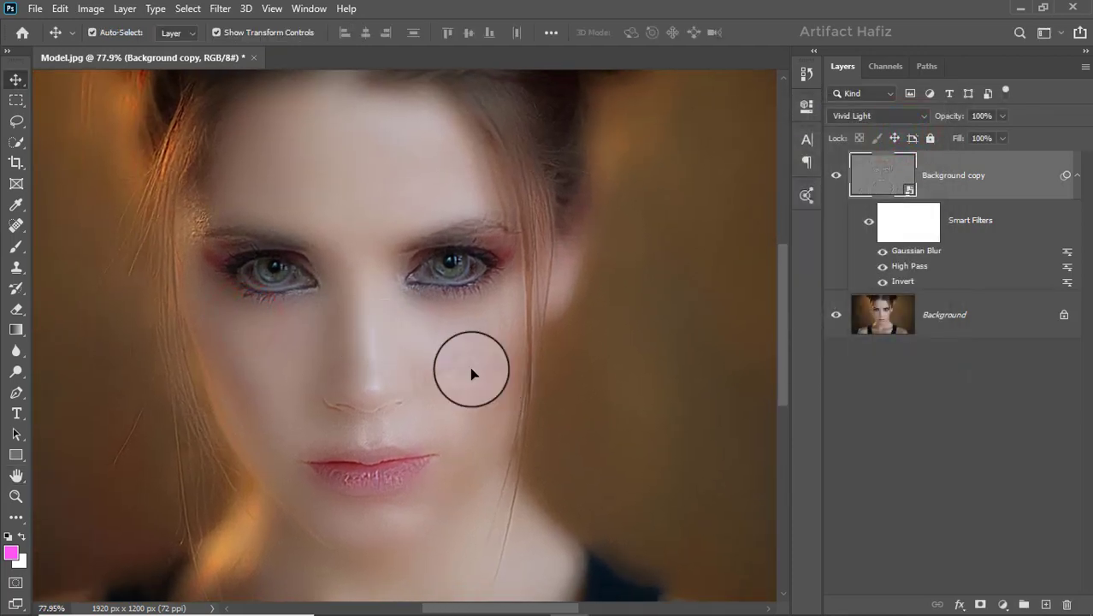
click(836, 176)
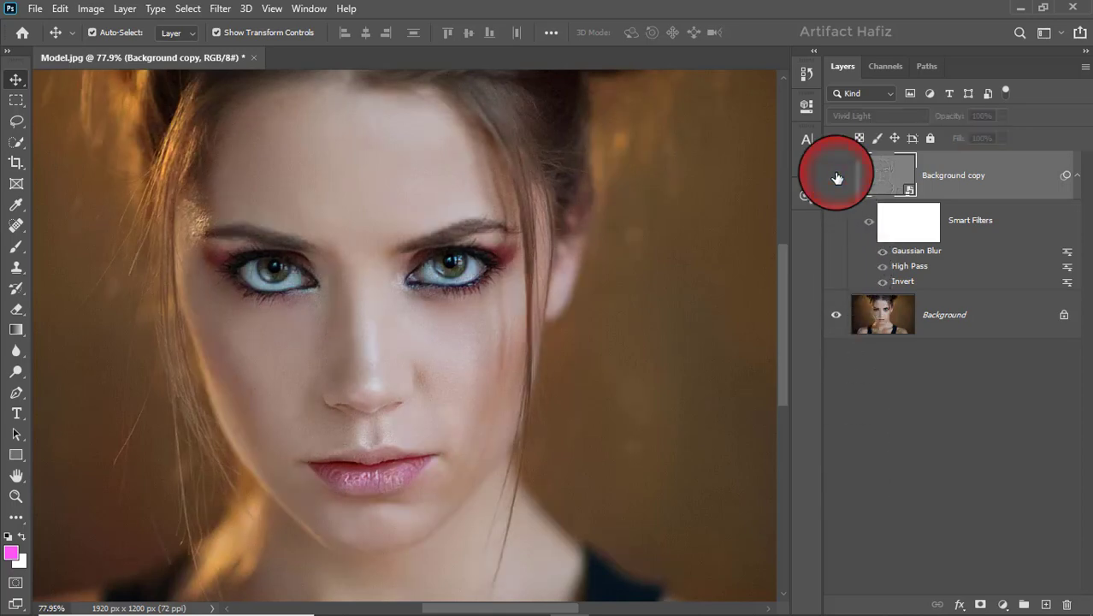
click(837, 176)
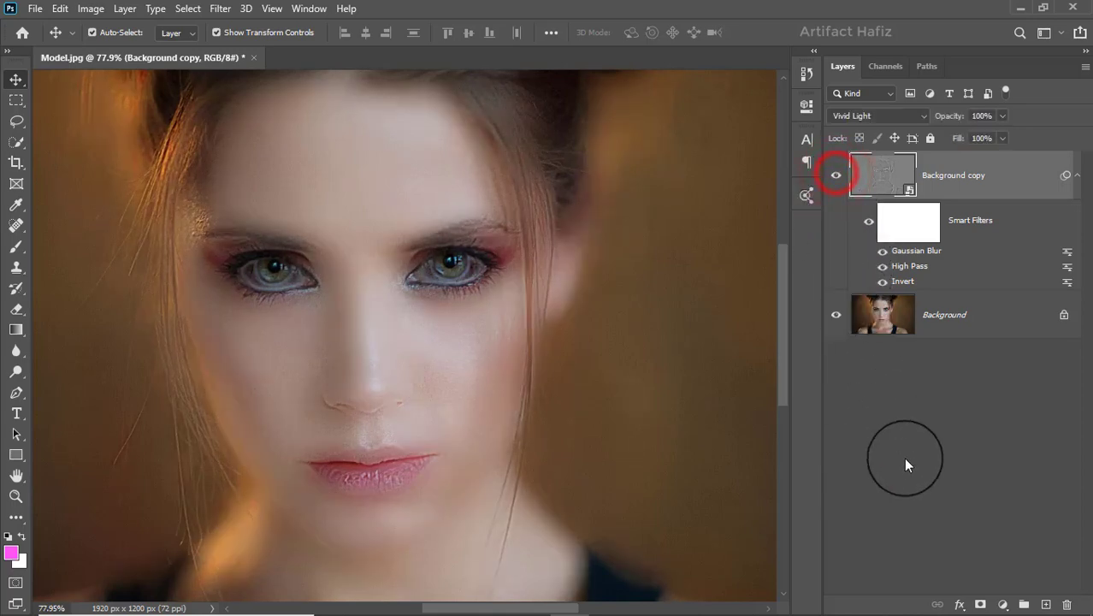
Add a layer mask to Background copy, reset default colours, and invert the mask to black.
click(980, 604)
key(d)
click(83, 10)
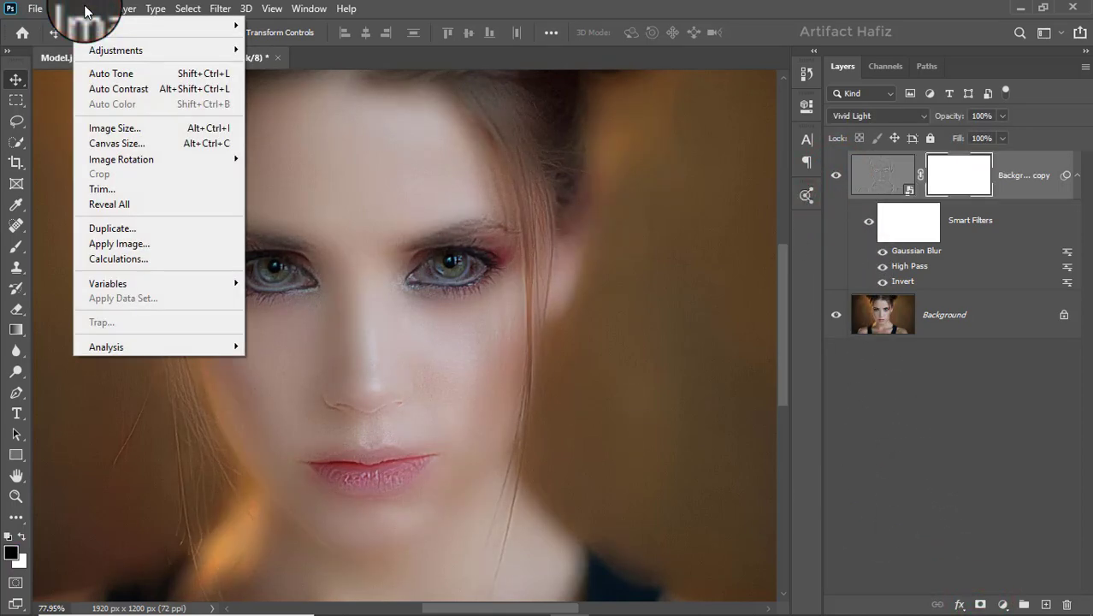
click(114, 50)
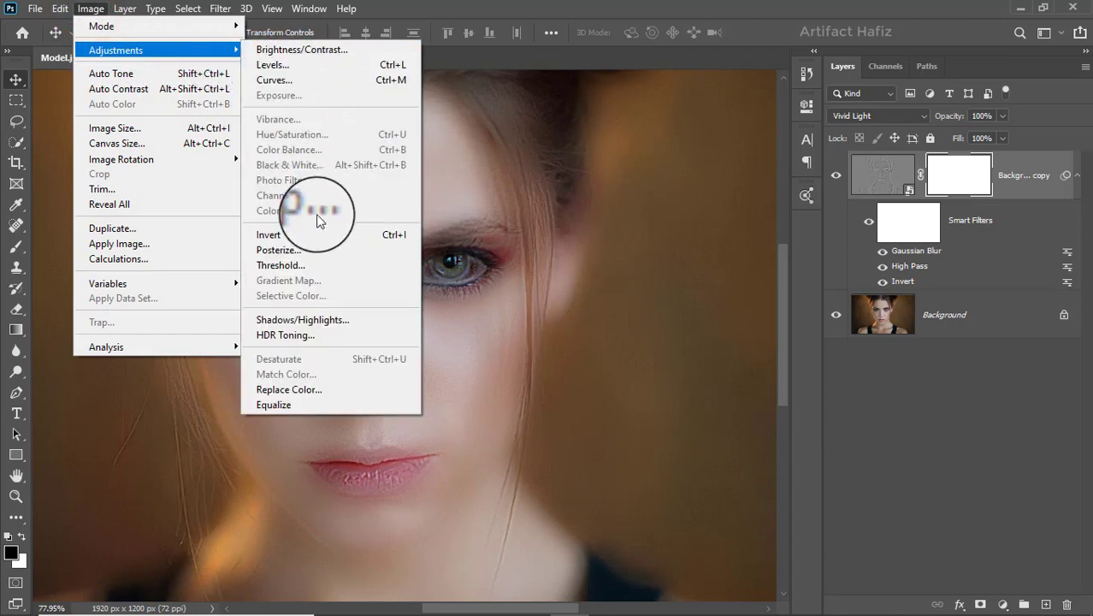
click(279, 234)
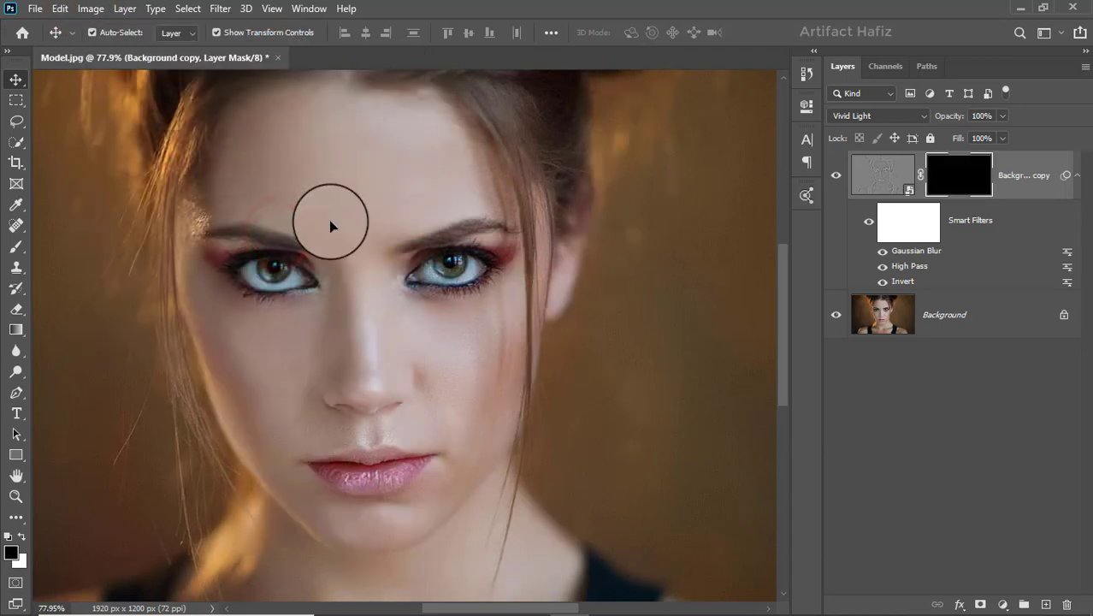
Select the Brush tool with the Soft Round brush and set its opacity to 100%.
click(21, 246)
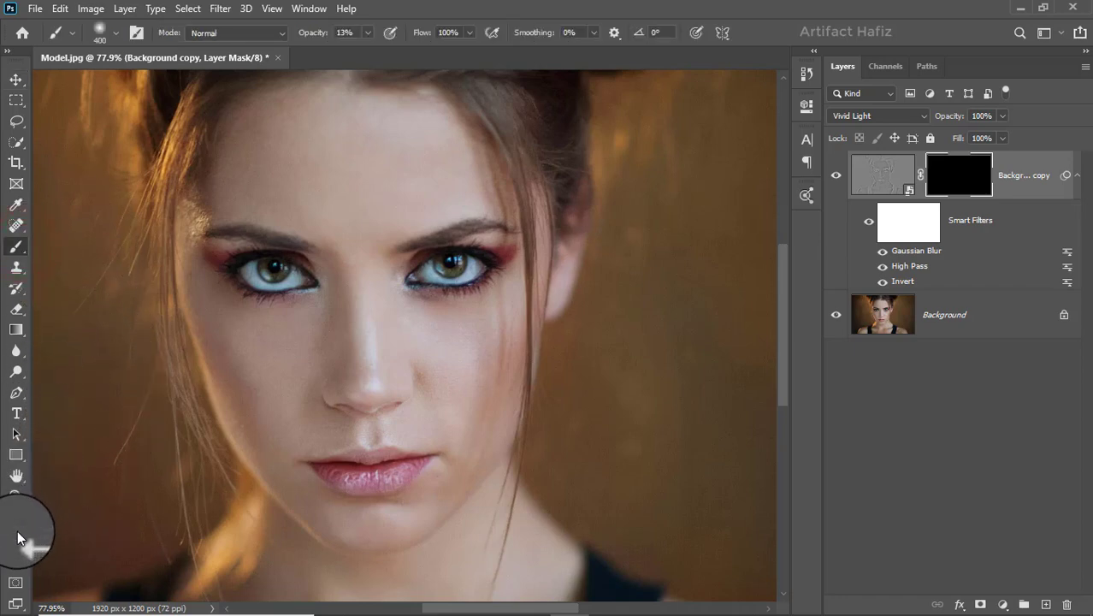
click(113, 35)
click(98, 215)
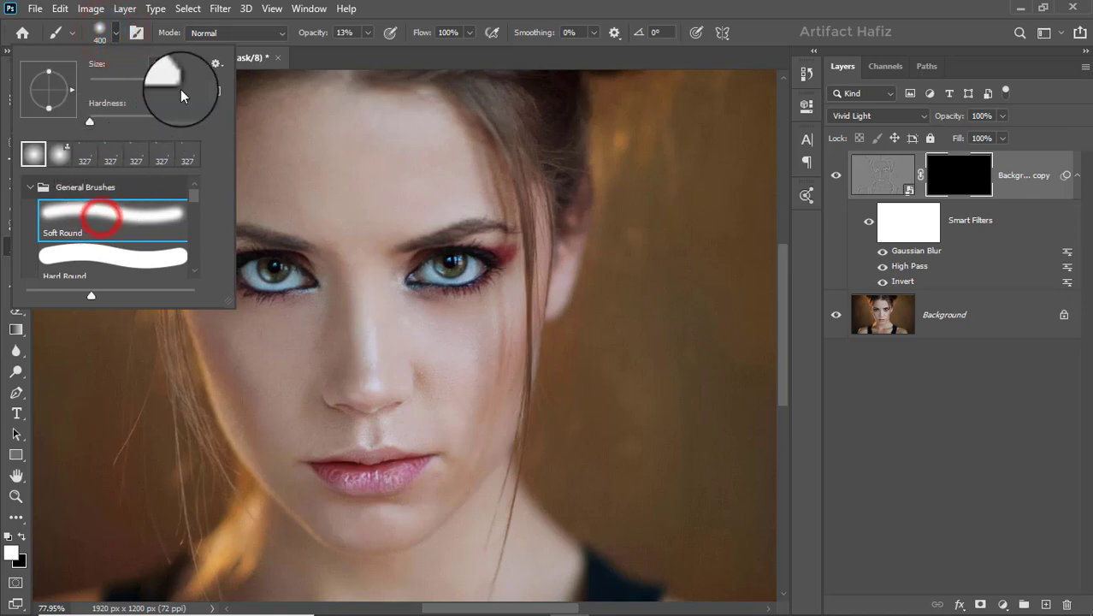
click(367, 32)
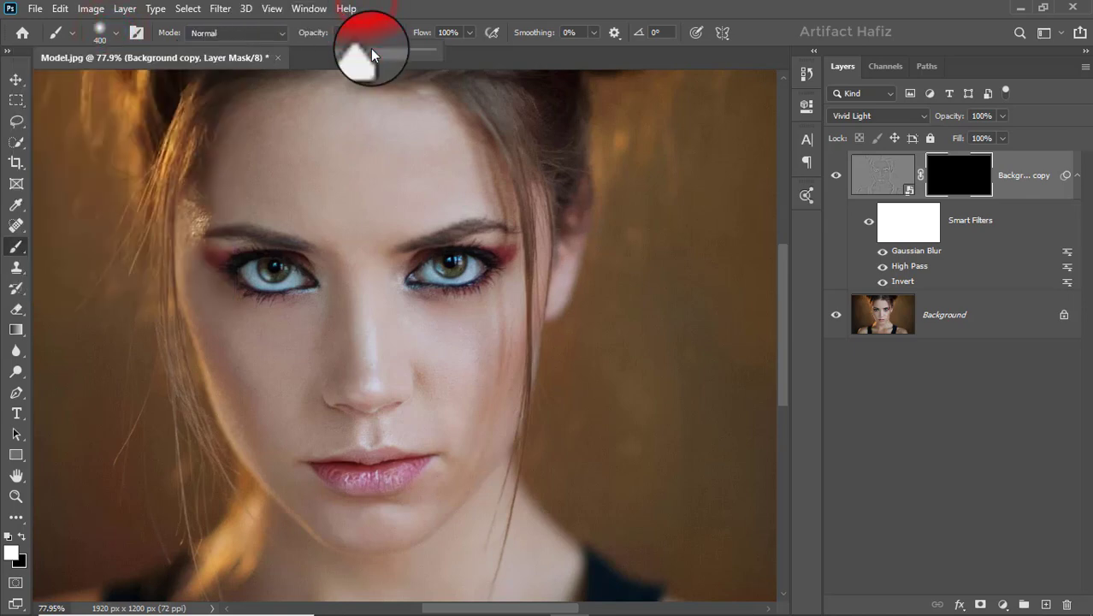
click(373, 49)
drag(374, 49, 450, 35)
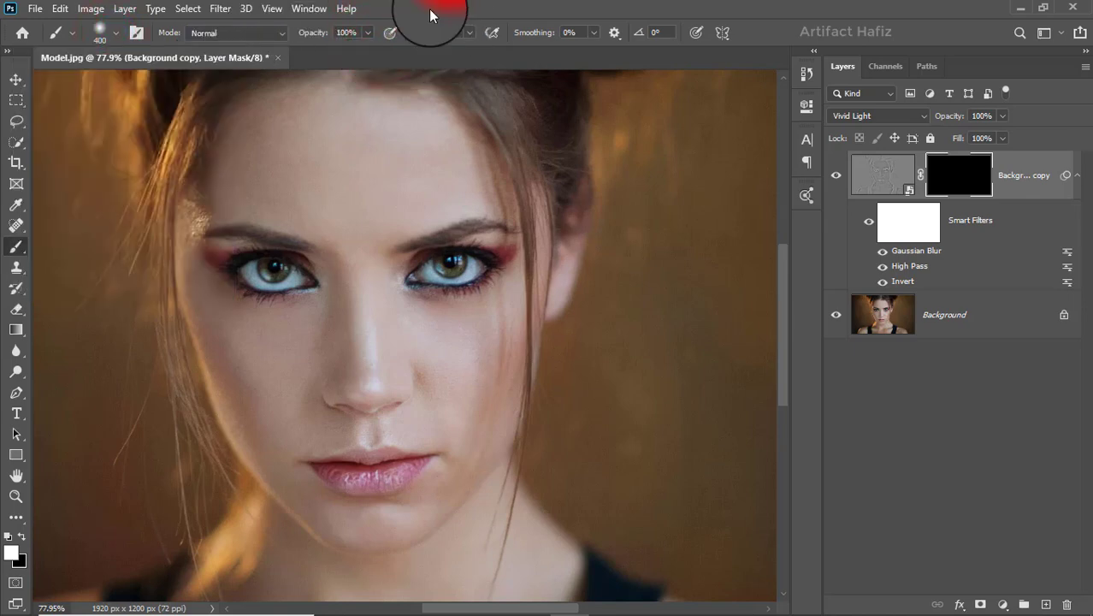
Reduce the brush to 100 px and paint white on the mask across the forehead.
key(bracketleft)
key(bracketleft)
key(bracketleft)
key(bracketleft)
key(bracketleft)
key(bracketleft)
key(bracketleft)
key(bracketleft)
key(bracketleft)
key(bracketleft)
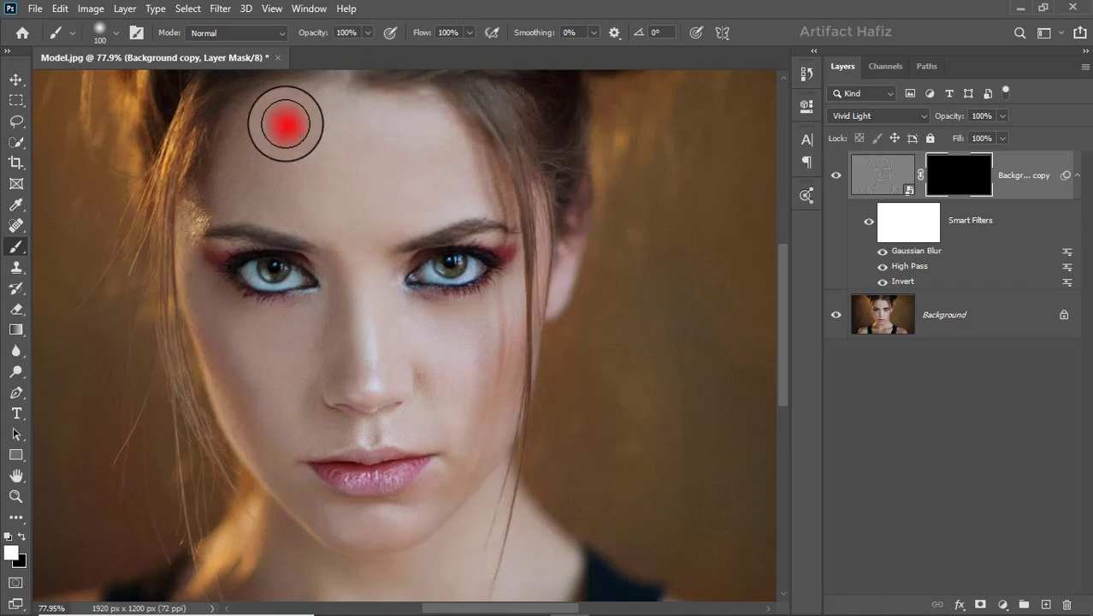
mouse_move(286, 124)
mouse_down()
mouse_move(252, 186)
mouse_move(268, 147)
mouse_move(259, 158)
mouse_move(316, 130)
mouse_move(345, 143)
mouse_move(302, 122)
mouse_move(363, 120)
mouse_move(406, 143)
mouse_move(374, 125)
mouse_move(400, 120)
mouse_move(433, 148)
mouse_move(426, 122)
mouse_move(450, 153)
mouse_move(378, 186)
mouse_move(335, 174)
mouse_move(349, 205)
mouse_move(354, 182)
mouse_move(244, 167)
mouse_move(361, 189)
mouse_move(285, 176)
mouse_move(245, 180)
mouse_up()
drag(246, 186, 342, 190)
mouse_move(346, 186)
mouse_down()
mouse_move(344, 230)
mouse_move(353, 220)
mouse_up()
mouse_move(354, 224)
mouse_down()
mouse_move(384, 177)
mouse_move(366, 212)
mouse_up()
mouse_move(365, 216)
mouse_down()
mouse_move(424, 193)
mouse_move(410, 188)
mouse_move(457, 189)
mouse_move(450, 158)
mouse_up()
mouse_move(450, 159)
mouse_down()
mouse_move(455, 175)
mouse_move(452, 149)
mouse_up()
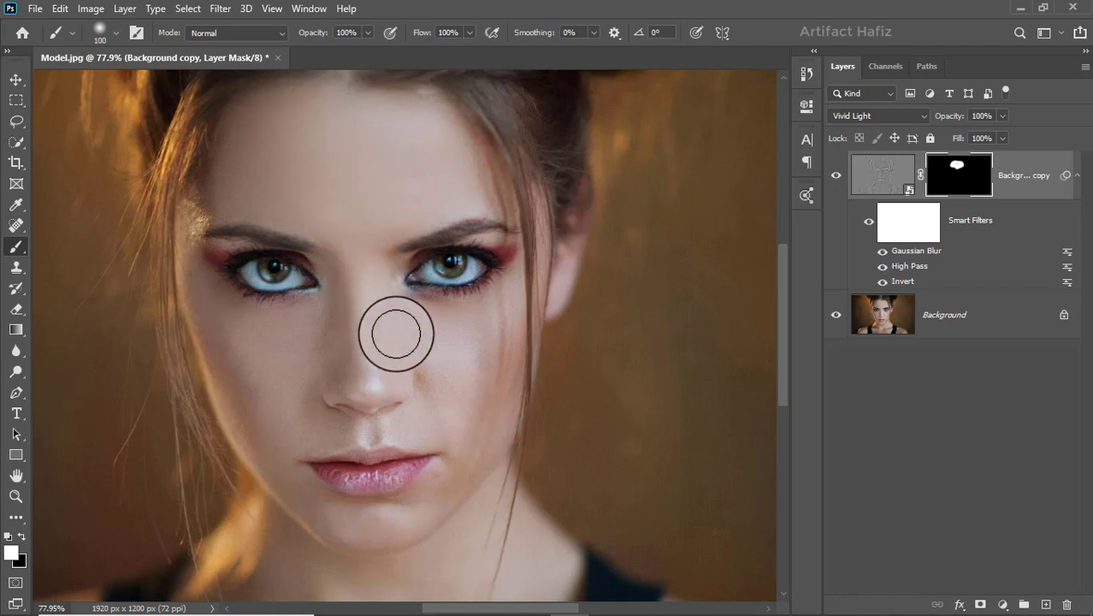
Reduce the brush to 60 px and paint white on the mask over the left cheek.
drag(374, 349, 351, 261)
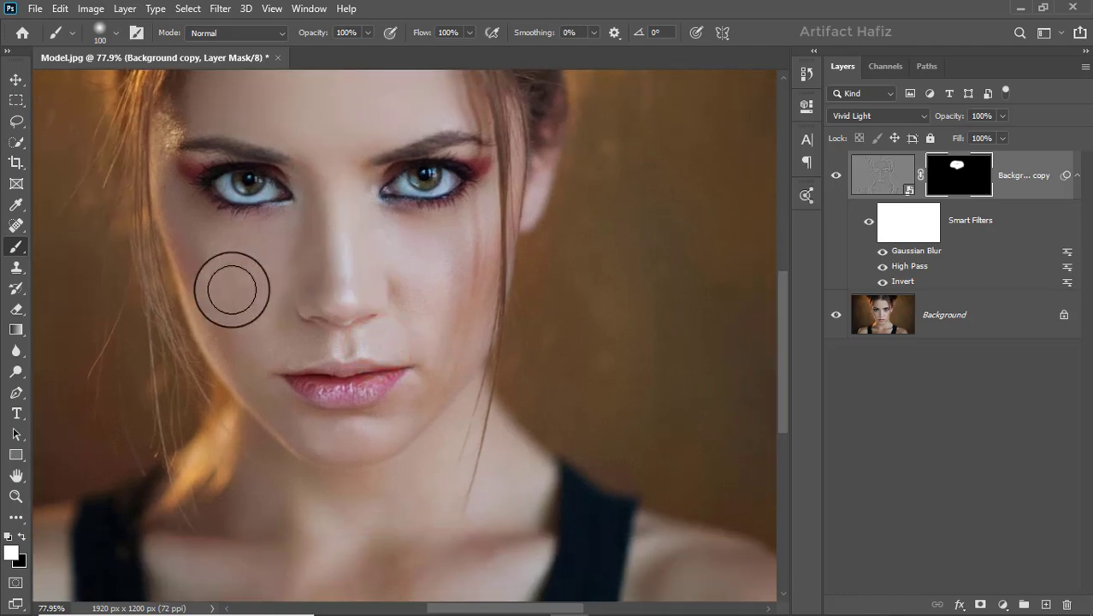
key(bracketleft)
key(bracketleft)
key(bracketleft)
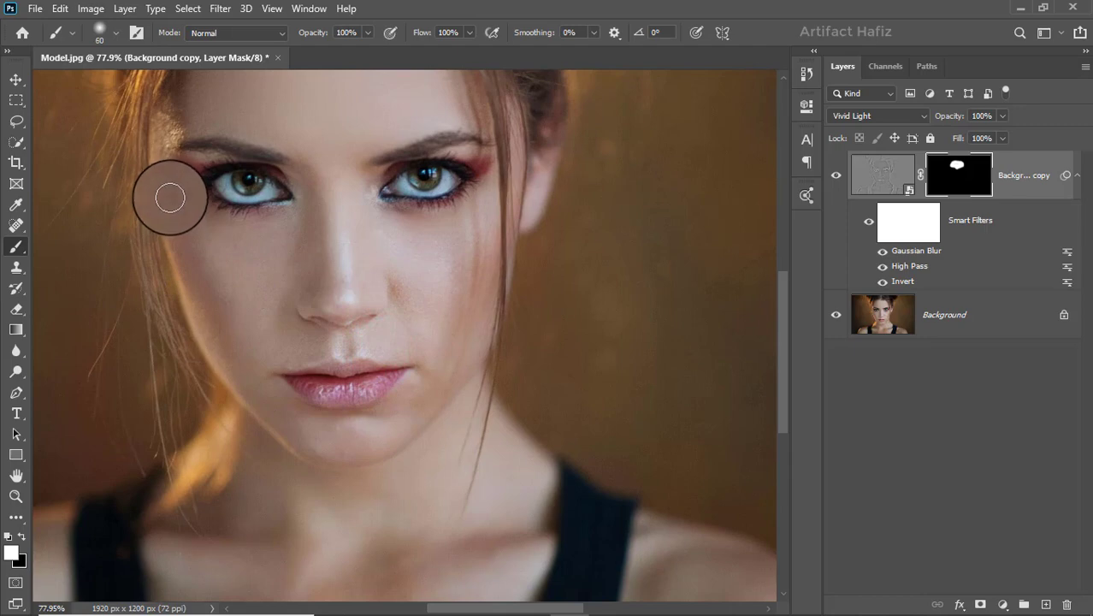
drag(170, 199, 212, 295)
mouse_move(185, 242)
mouse_down()
mouse_move(217, 322)
mouse_move(210, 335)
mouse_up()
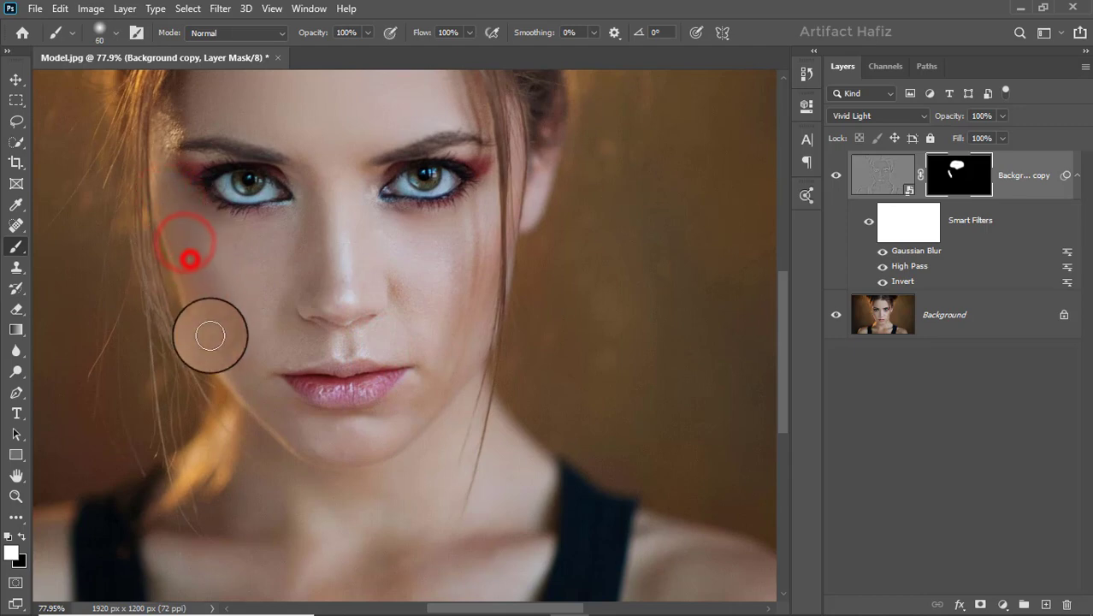
mouse_move(203, 270)
mouse_down()
mouse_move(213, 343)
mouse_move(213, 306)
mouse_move(263, 395)
mouse_move(239, 369)
mouse_up()
Enlarge the brush to paint under the left eye, then use a 50 px brush along the nose bridge.
key(bracketright)
key(bracketright)
key(bracketright)
mouse_move(226, 256)
mouse_down()
mouse_move(276, 253)
mouse_move(274, 225)
mouse_move(201, 223)
mouse_move(283, 245)
mouse_move(244, 281)
mouse_move(306, 218)
mouse_move(308, 281)
mouse_up()
key(bracketleft)
mouse_move(303, 229)
mouse_down()
mouse_move(317, 227)
mouse_move(323, 178)
mouse_move(333, 280)
mouse_up()
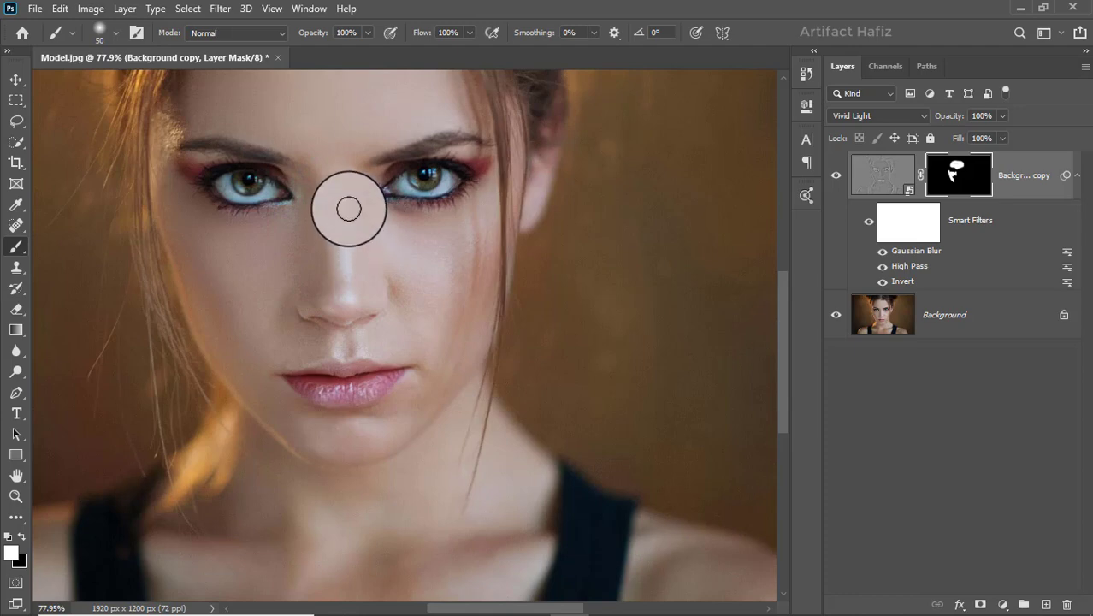
mouse_move(346, 212)
mouse_down()
mouse_move(348, 293)
mouse_move(390, 274)
mouse_up()
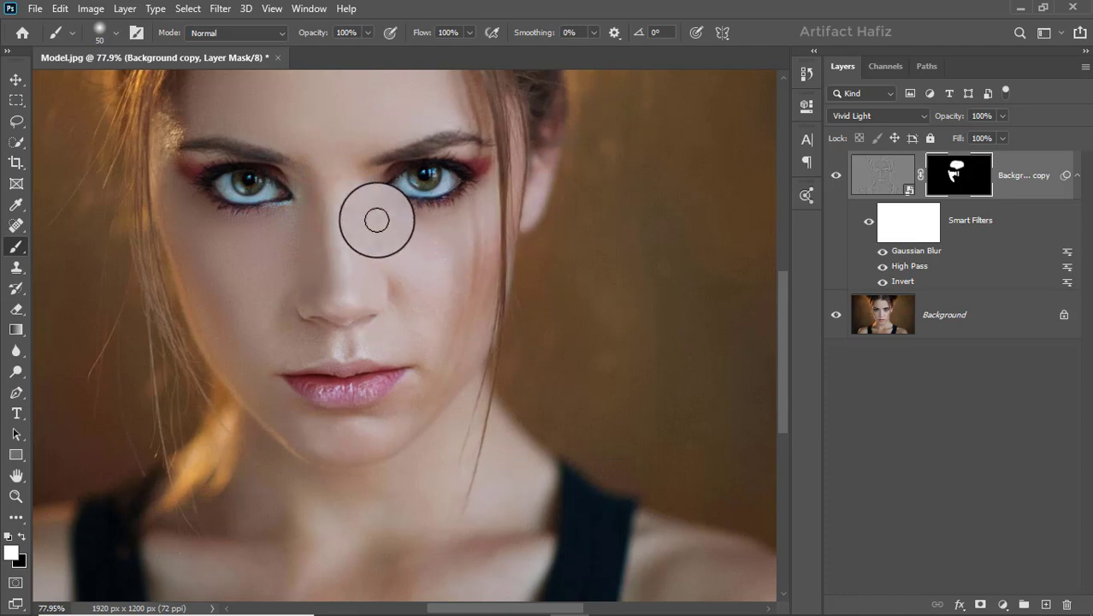
Paint white on the mask over the right cheek and beside the nose.
mouse_move(383, 228)
mouse_down()
mouse_move(371, 232)
mouse_move(446, 256)
mouse_move(449, 291)
mouse_move(484, 228)
mouse_move(445, 321)
mouse_up()
drag(483, 252, 439, 341)
drag(473, 298, 441, 368)
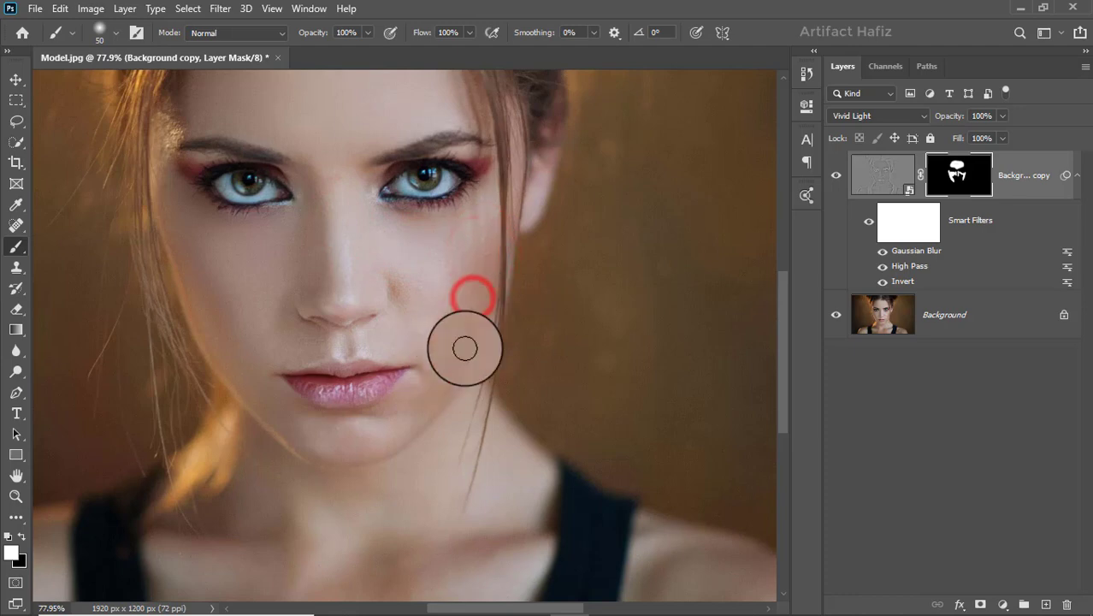
drag(476, 323, 436, 332)
drag(399, 283, 428, 316)
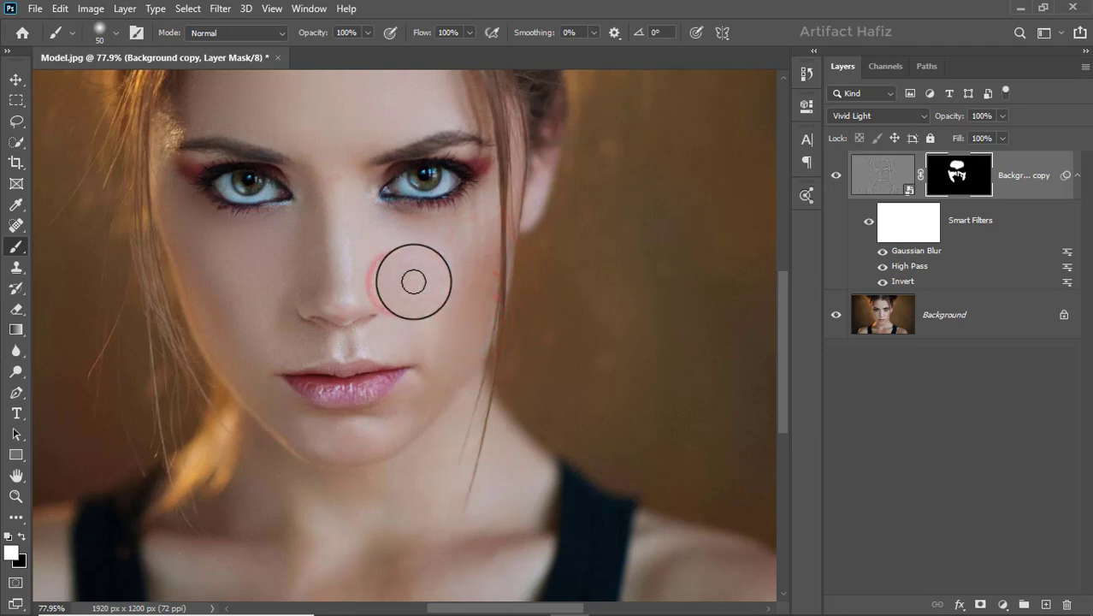
mouse_move(398, 274)
mouse_down()
mouse_move(422, 309)
mouse_move(446, 295)
mouse_move(426, 305)
mouse_up()
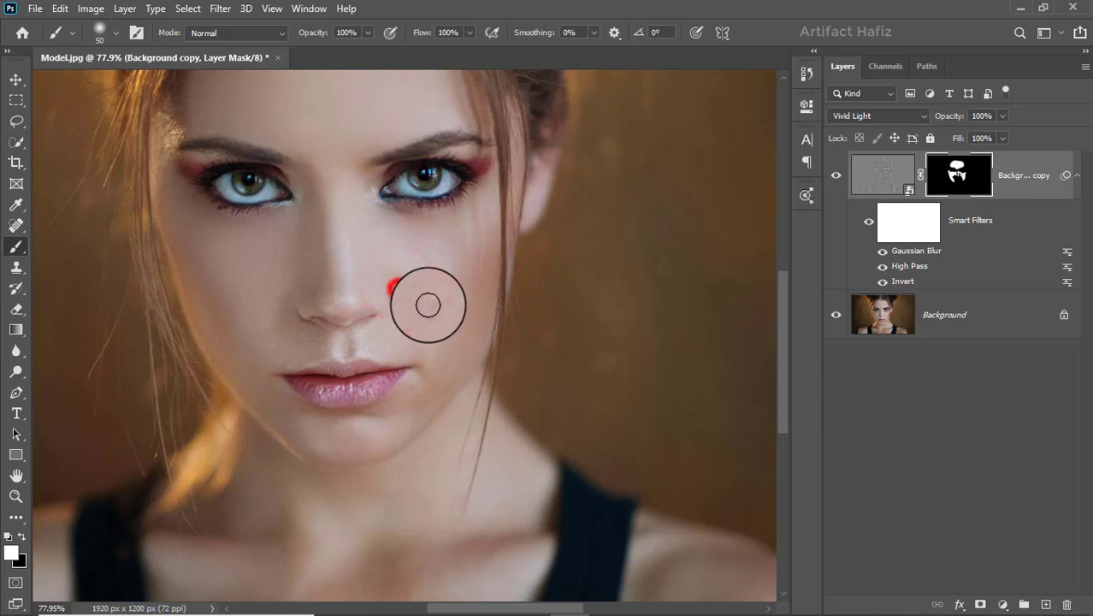
Paint white on the mask around the mouth, chin and between the brows.
mouse_move(283, 292)
mouse_down()
mouse_move(263, 317)
mouse_move(272, 344)
mouse_move(302, 341)
mouse_move(322, 356)
mouse_move(392, 341)
mouse_move(376, 341)
mouse_up()
drag(307, 345, 274, 354)
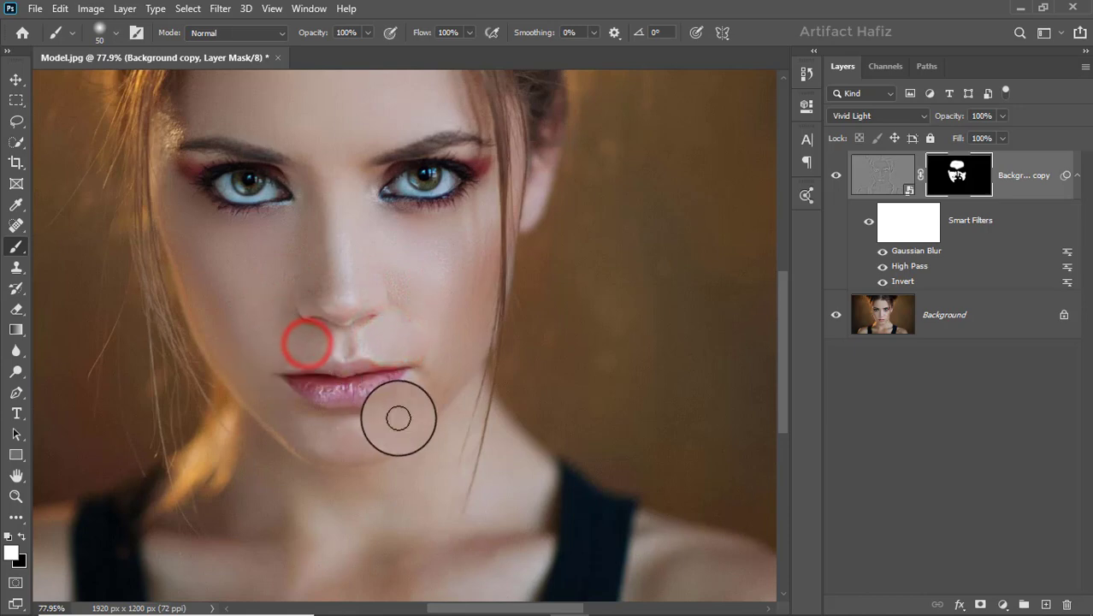
drag(425, 394, 417, 393)
mouse_move(303, 437)
mouse_down()
mouse_move(369, 440)
mouse_move(311, 441)
mouse_move(271, 406)
mouse_move(356, 441)
mouse_move(342, 434)
mouse_move(410, 413)
mouse_move(443, 381)
mouse_move(420, 407)
mouse_move(472, 318)
mouse_move(450, 376)
mouse_move(443, 387)
mouse_move(414, 301)
mouse_move(404, 337)
mouse_move(433, 368)
mouse_up()
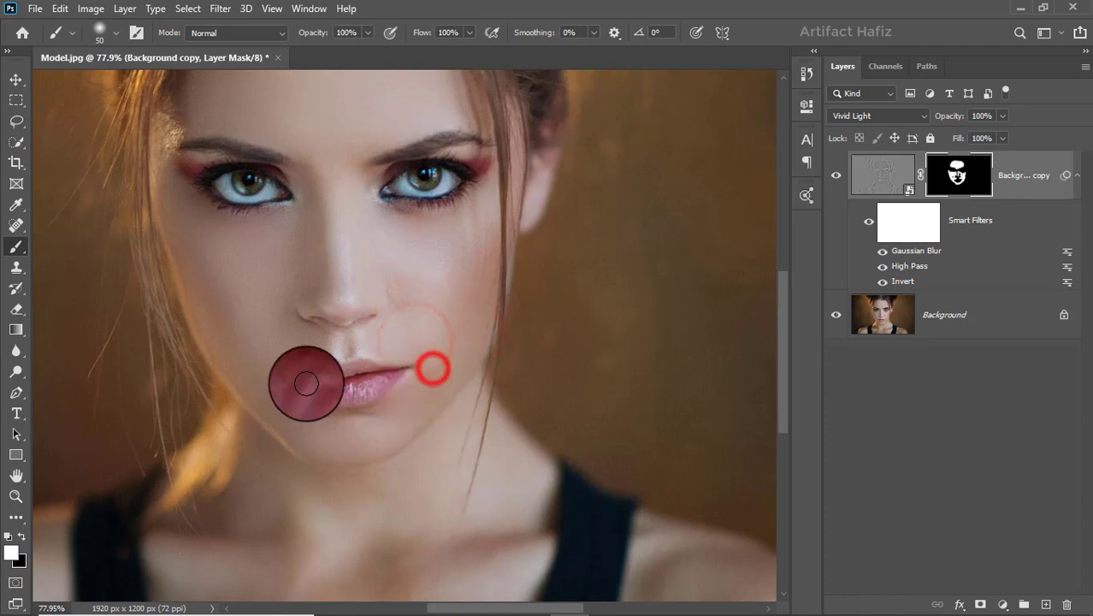
mouse_move(250, 363)
mouse_down()
mouse_move(272, 400)
mouse_move(328, 421)
mouse_move(396, 422)
mouse_move(405, 417)
mouse_move(391, 359)
mouse_up()
mouse_move(329, 171)
mouse_down()
mouse_move(329, 215)
mouse_move(325, 161)
mouse_move(340, 195)
mouse_move(341, 177)
mouse_move(353, 189)
mouse_up()
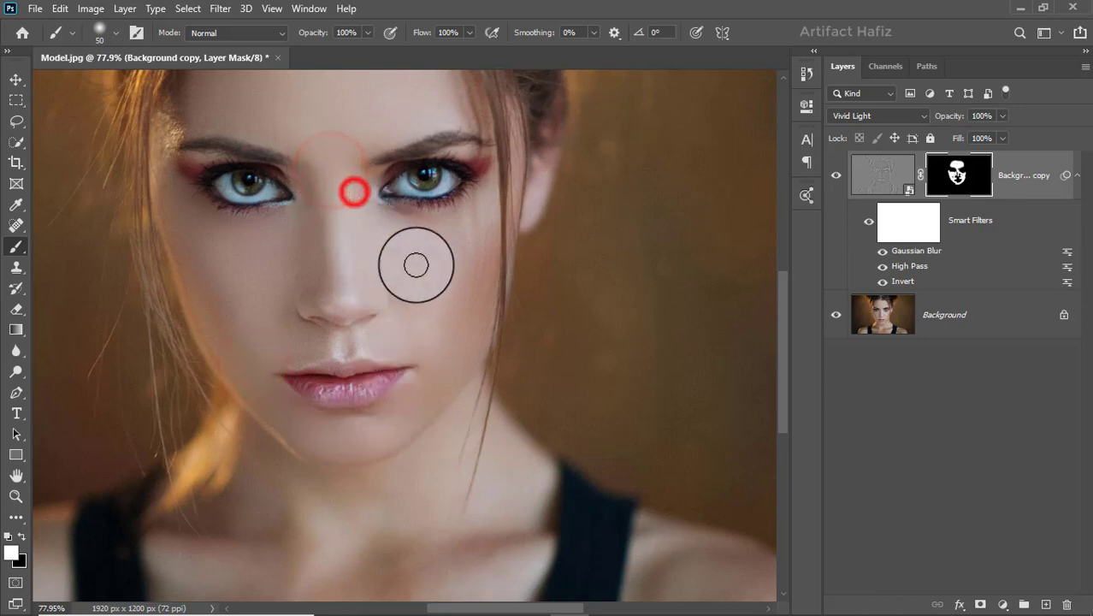
Zoom out and back in, then toggle the Background copy layer's visibility to compare the result.
scroll(423, 274, down, 3)
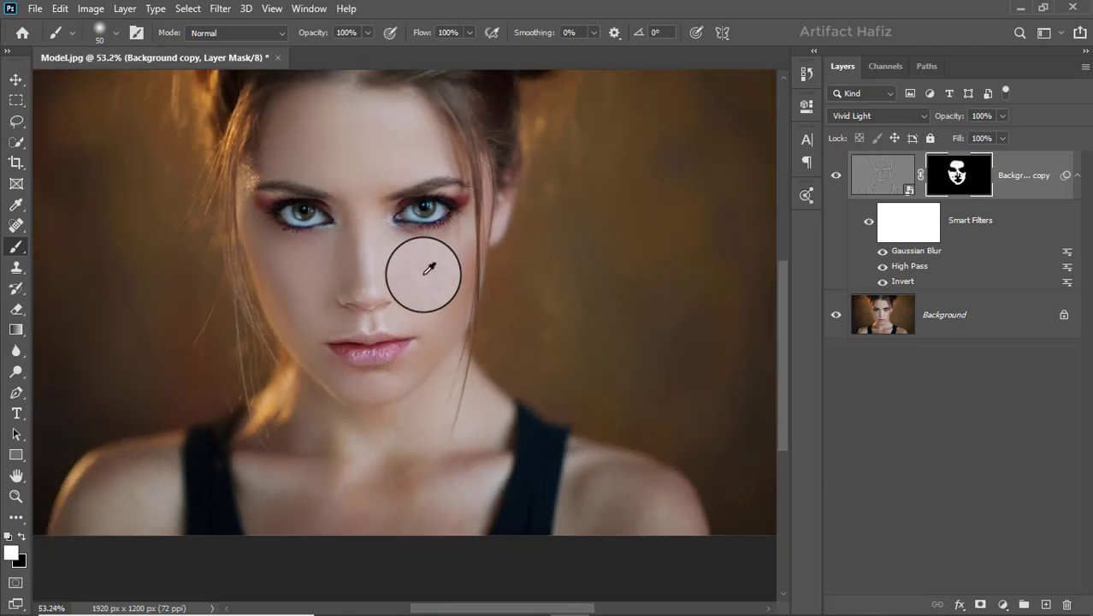
scroll(422, 267, up, 2)
scroll(400, 256, up, 3)
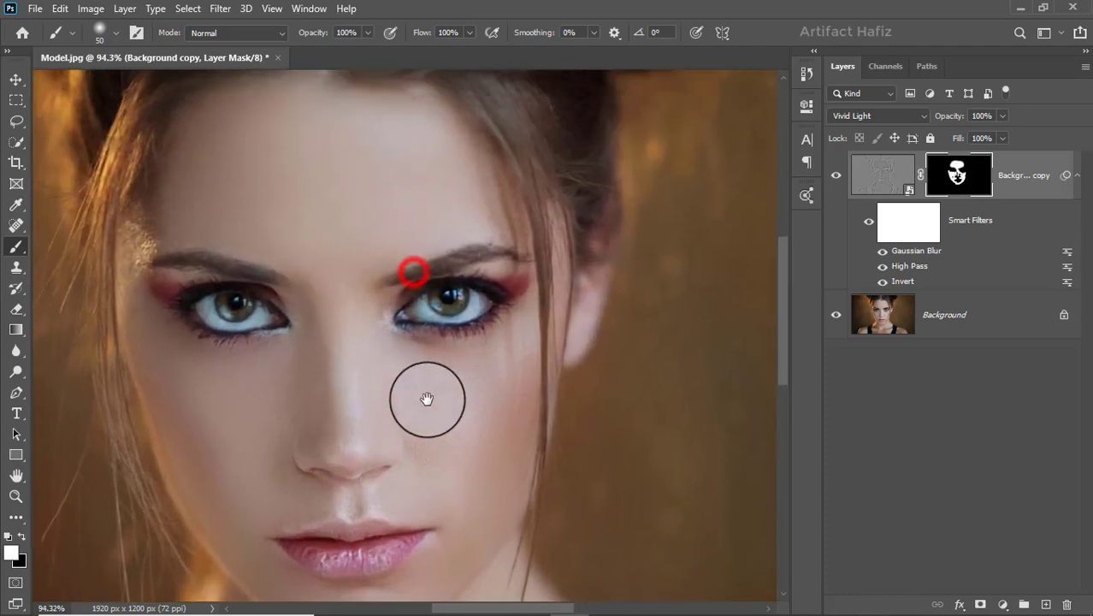
click(836, 179)
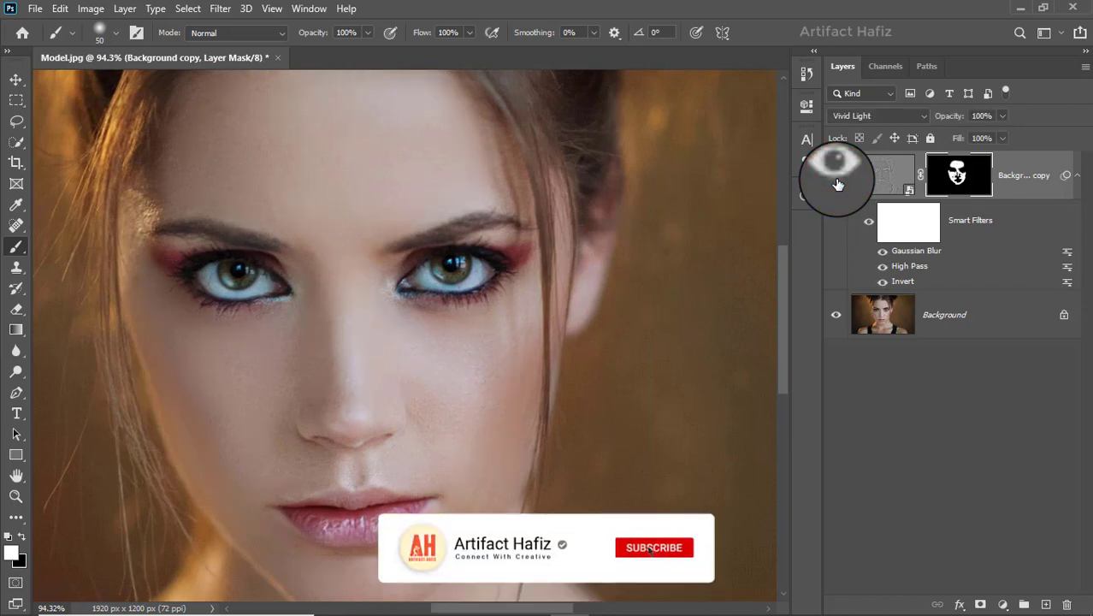
Add a Curves adjustment layer and pull a midtone point on the RGB curve slightly down to darken the image.
click(837, 177)
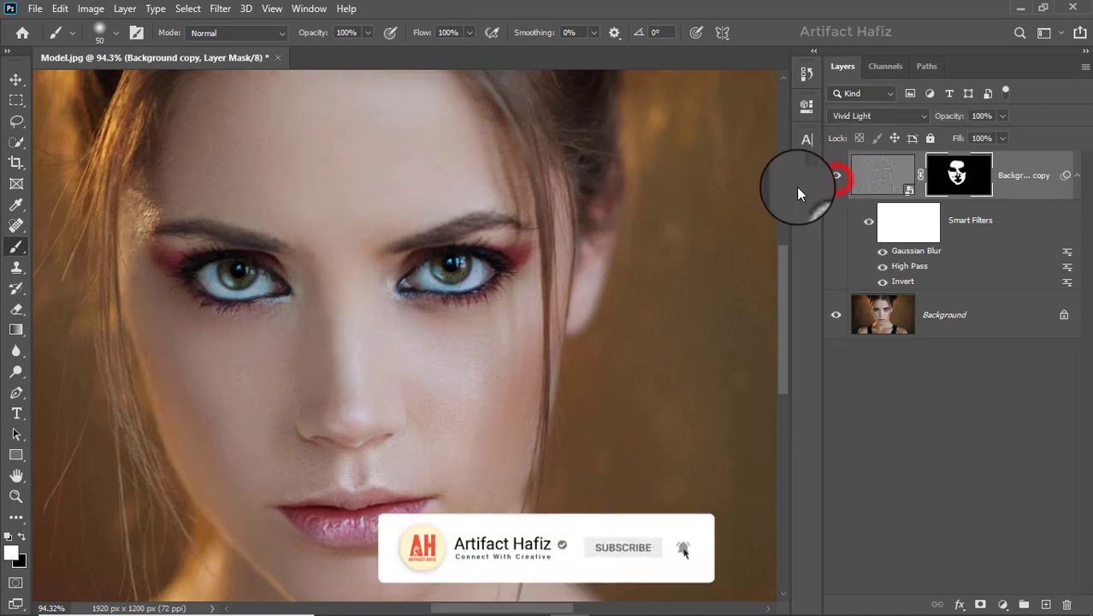
scroll(584, 256, down, 3)
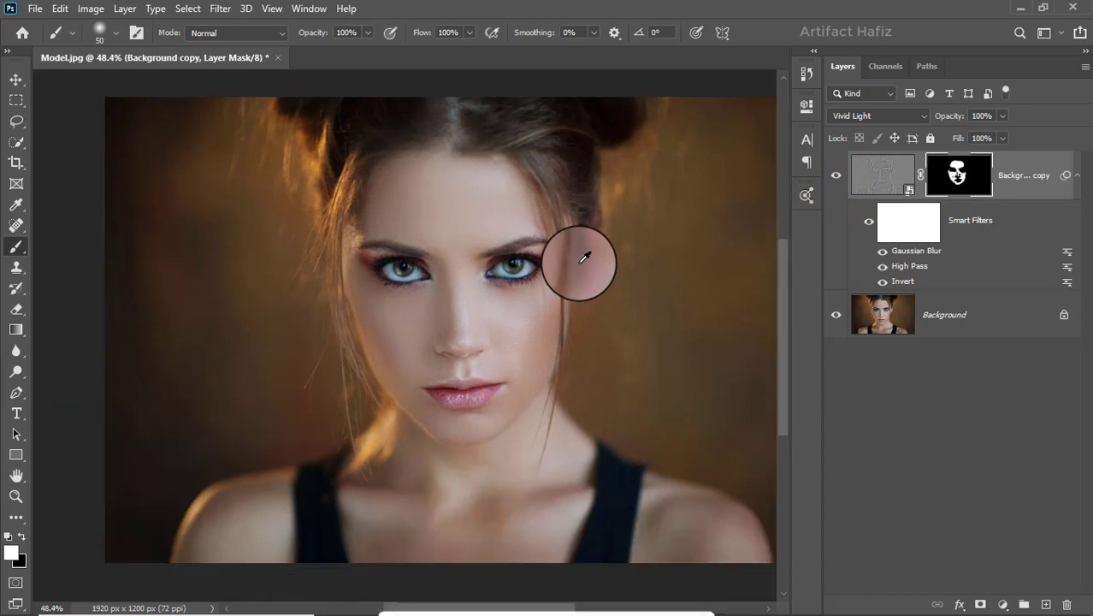
click(999, 605)
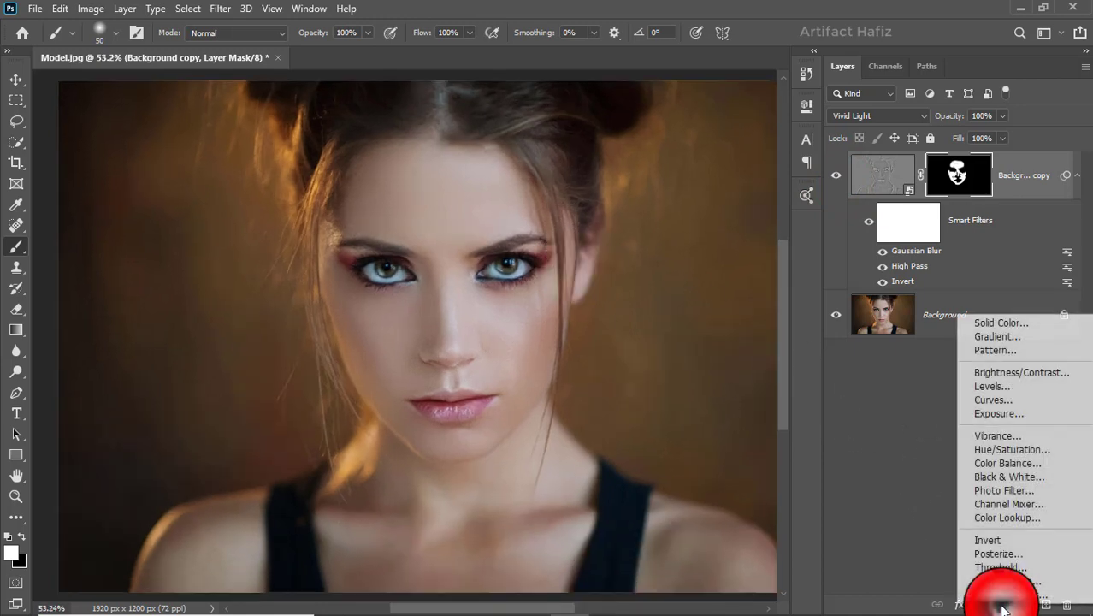
click(993, 401)
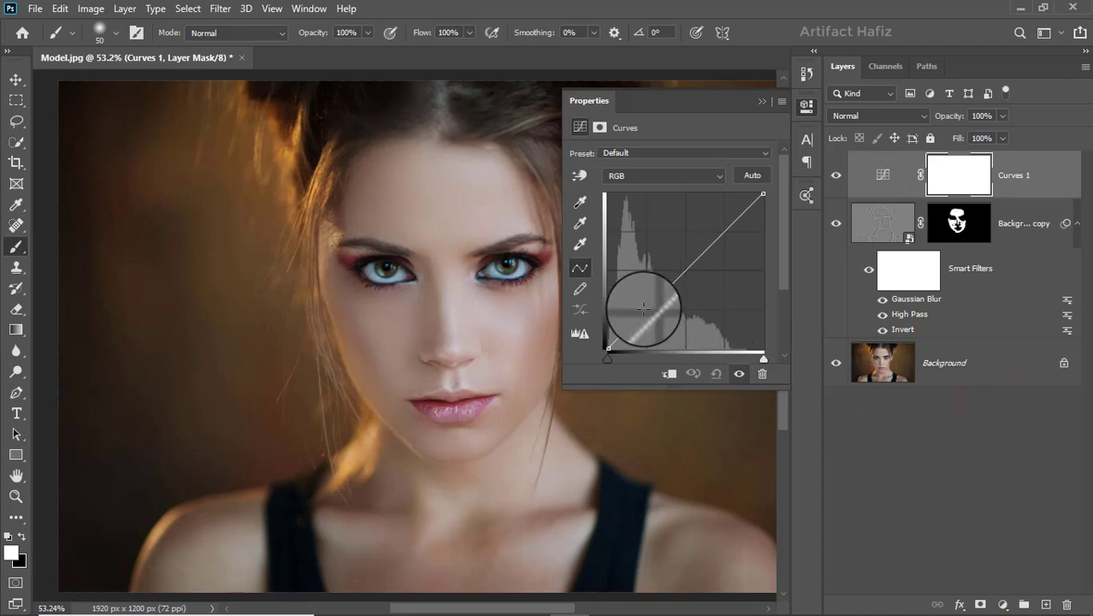
drag(644, 308, 651, 313)
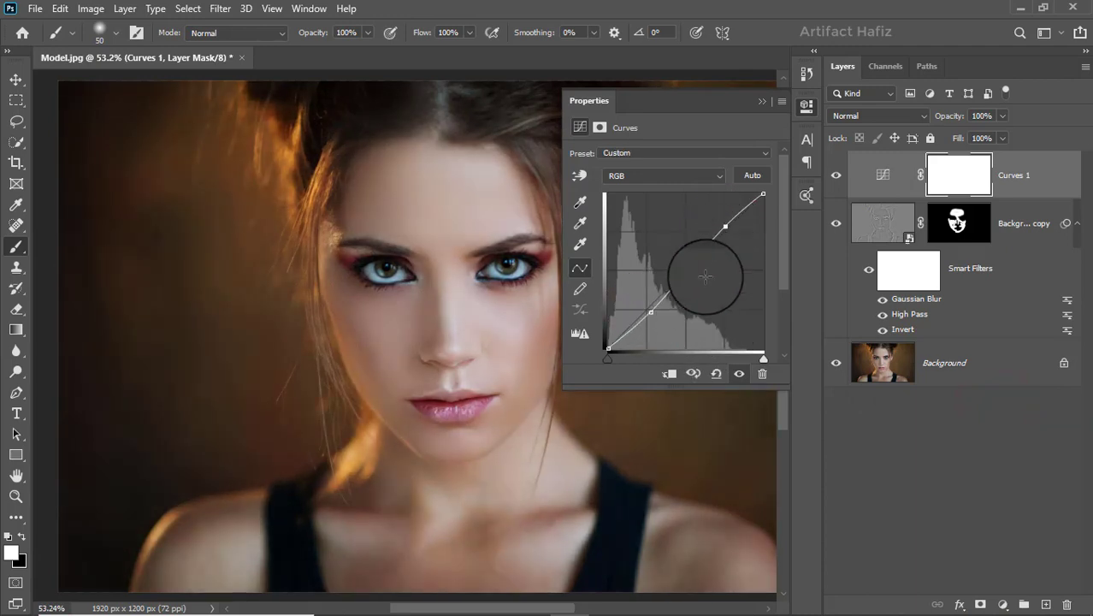
click(652, 312)
click(763, 101)
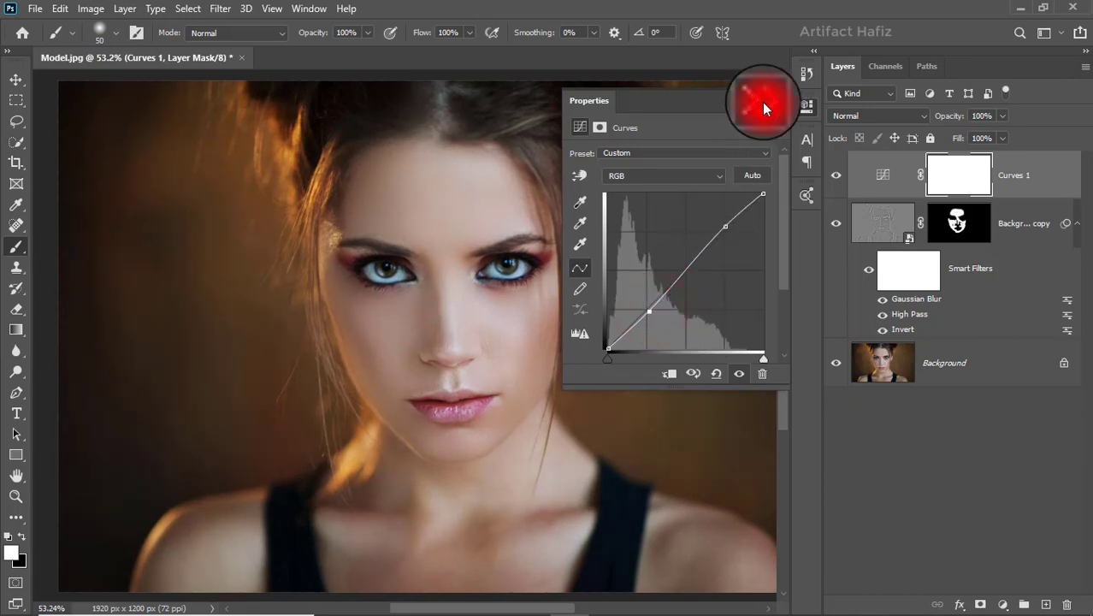
Add a Levels adjustment layer above Curves and move the white input slider slightly inward.
click(830, 179)
click(1013, 186)
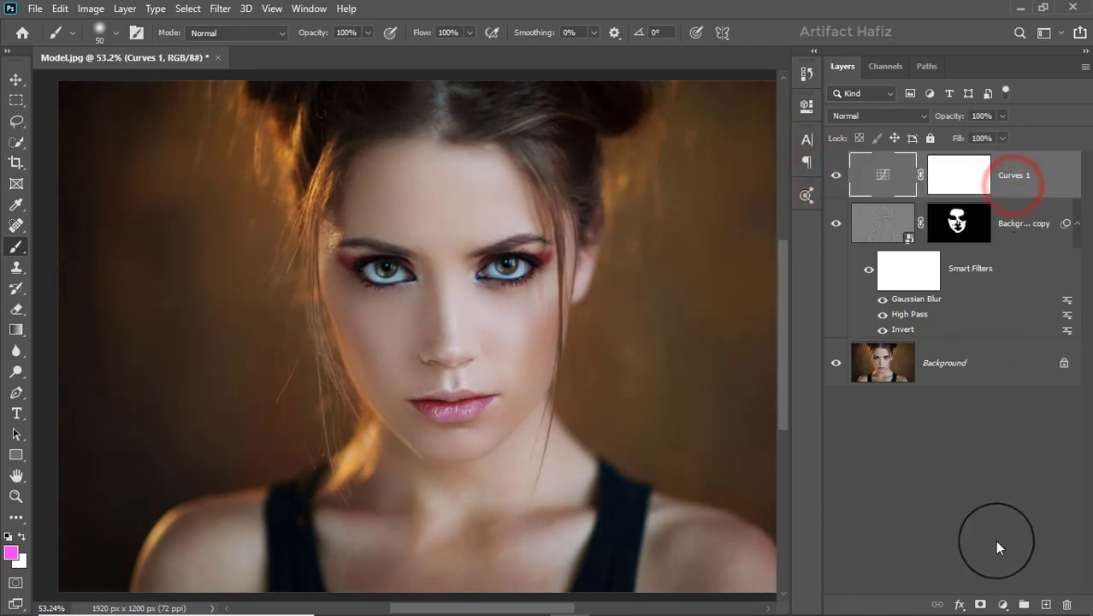
click(1001, 604)
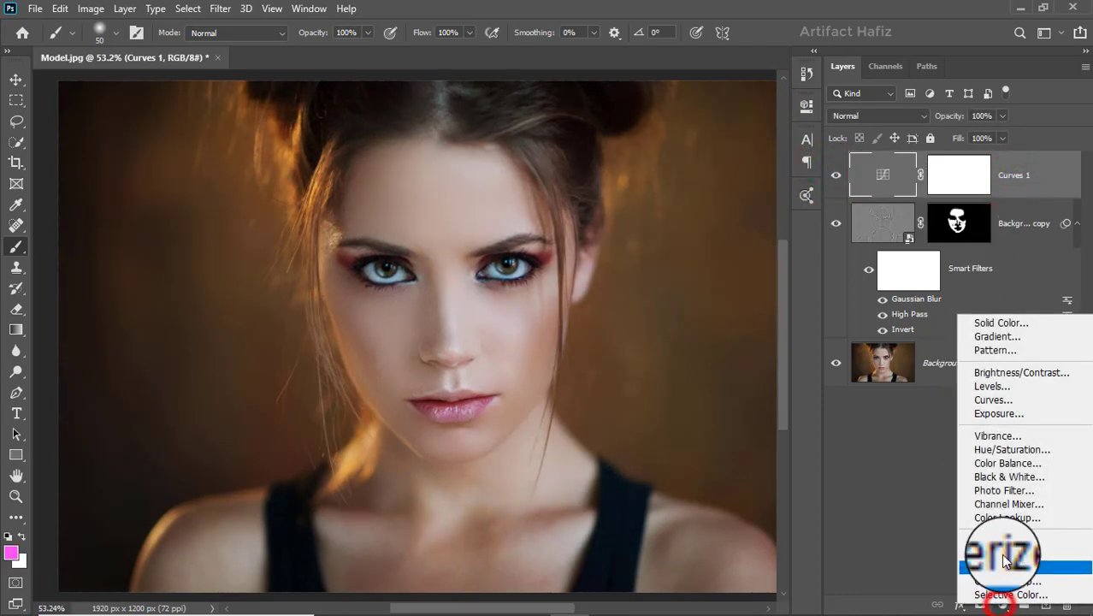
click(995, 387)
drag(767, 271, 756, 273)
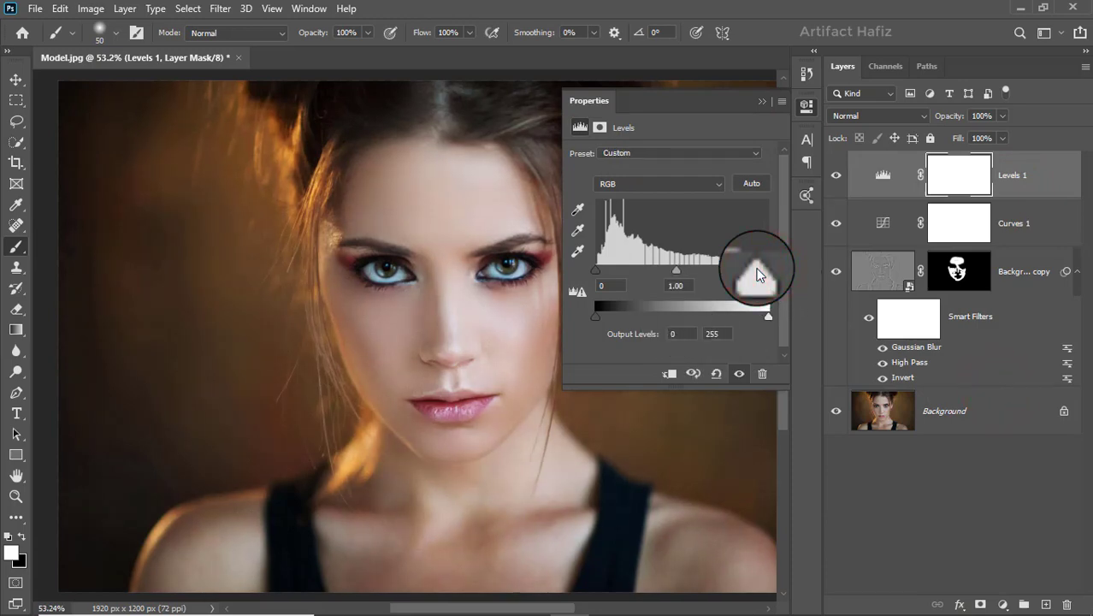
click(762, 100)
Add a Color Lookup adjustment layer using the Soft_Warming.look 3D LUT file.
click(1019, 174)
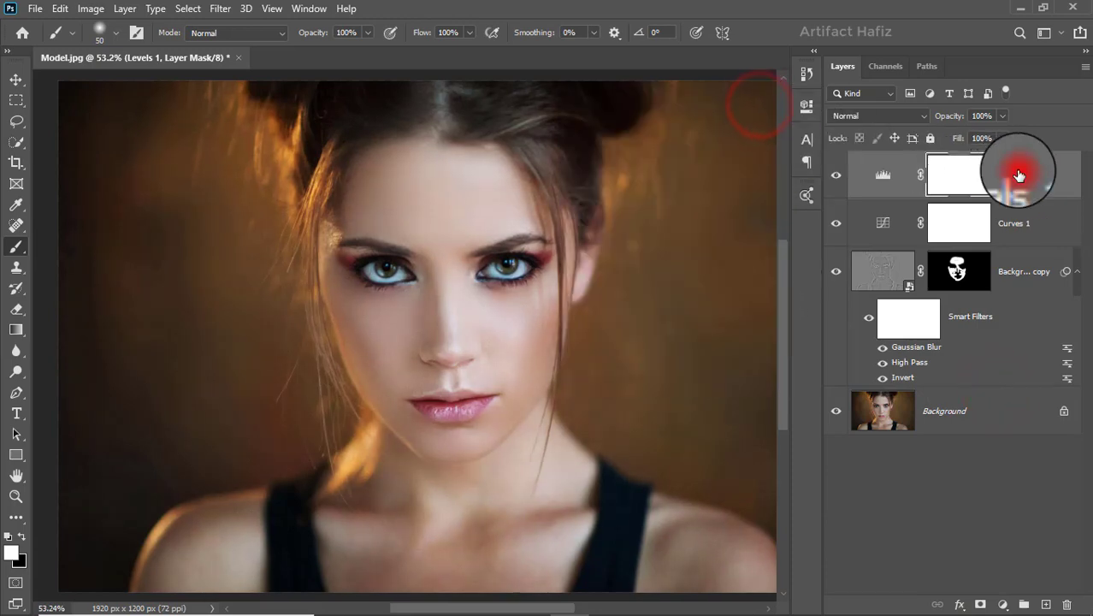
click(1001, 606)
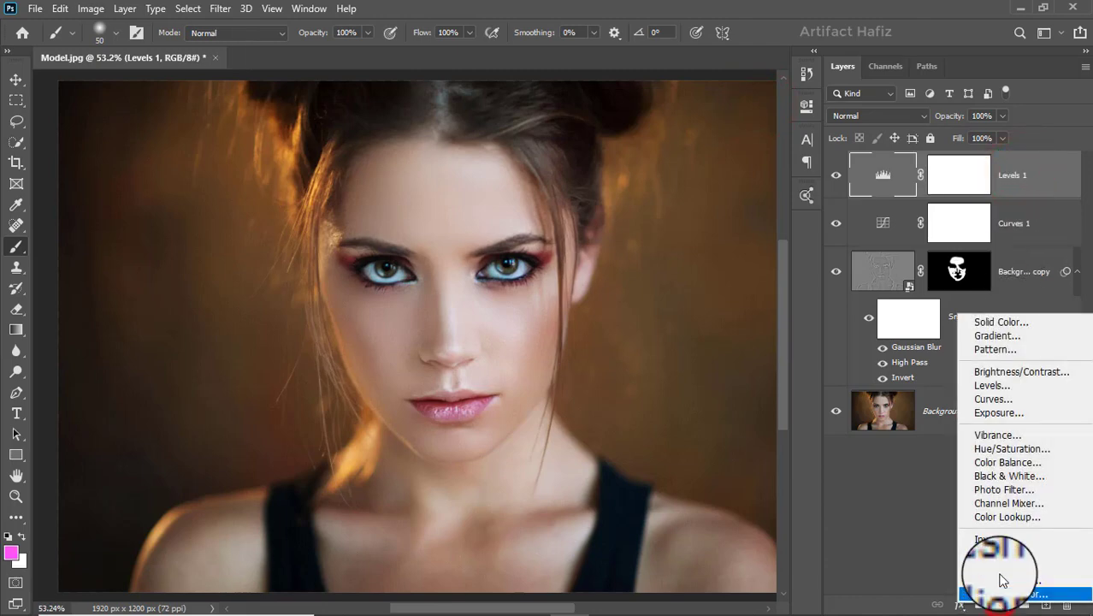
click(1007, 511)
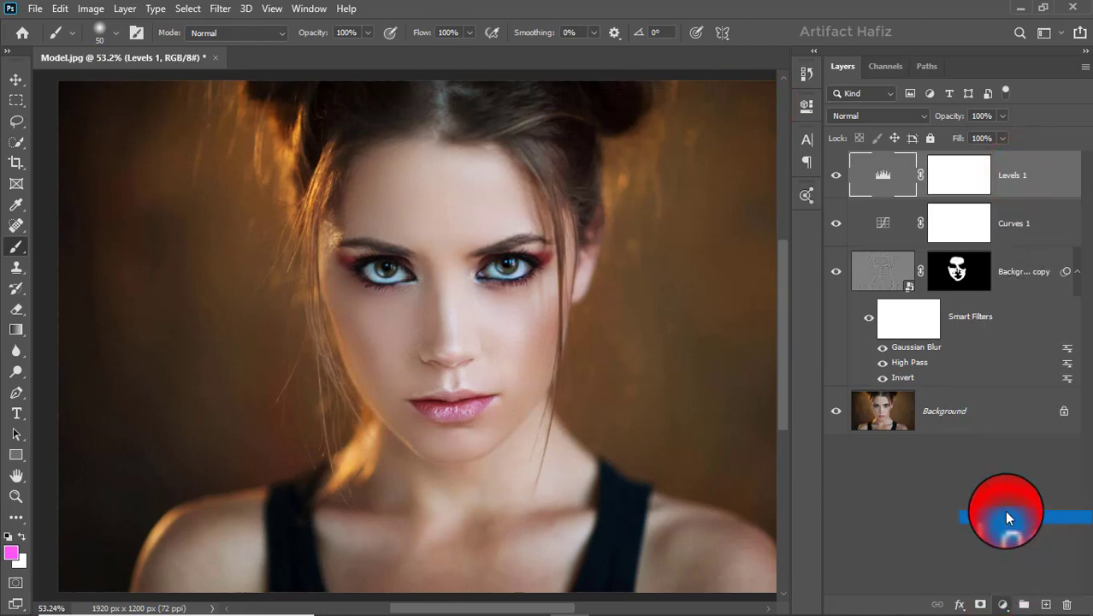
click(664, 156)
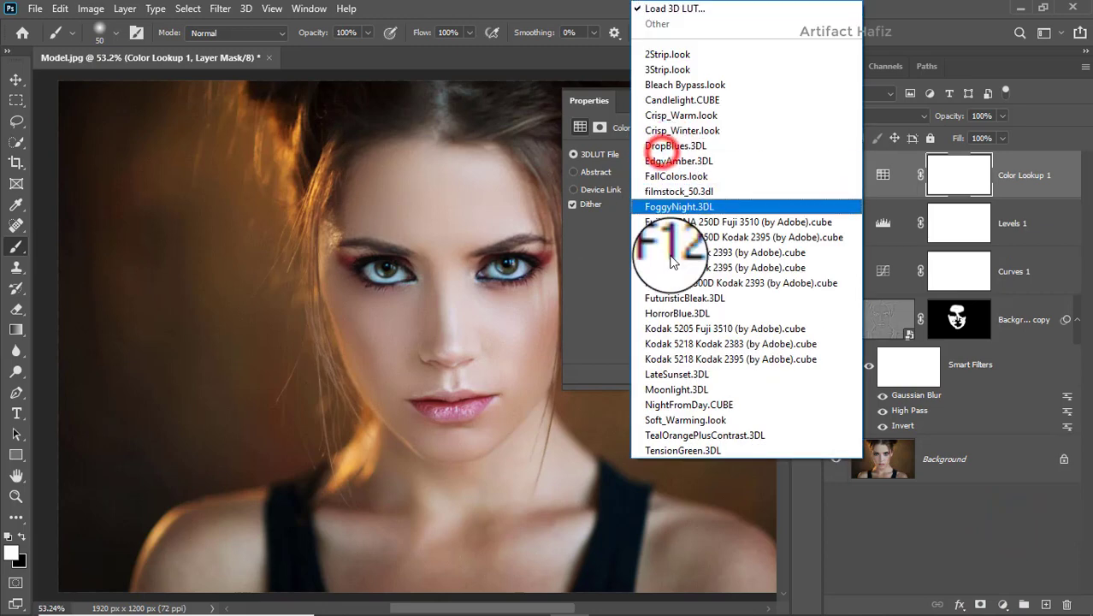
click(701, 402)
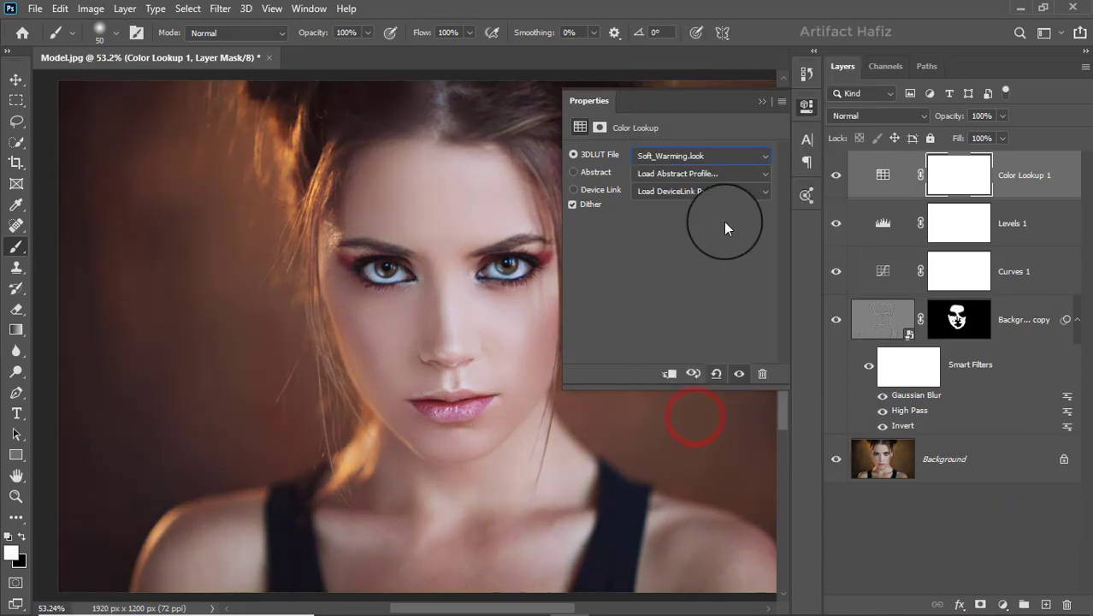
click(753, 101)
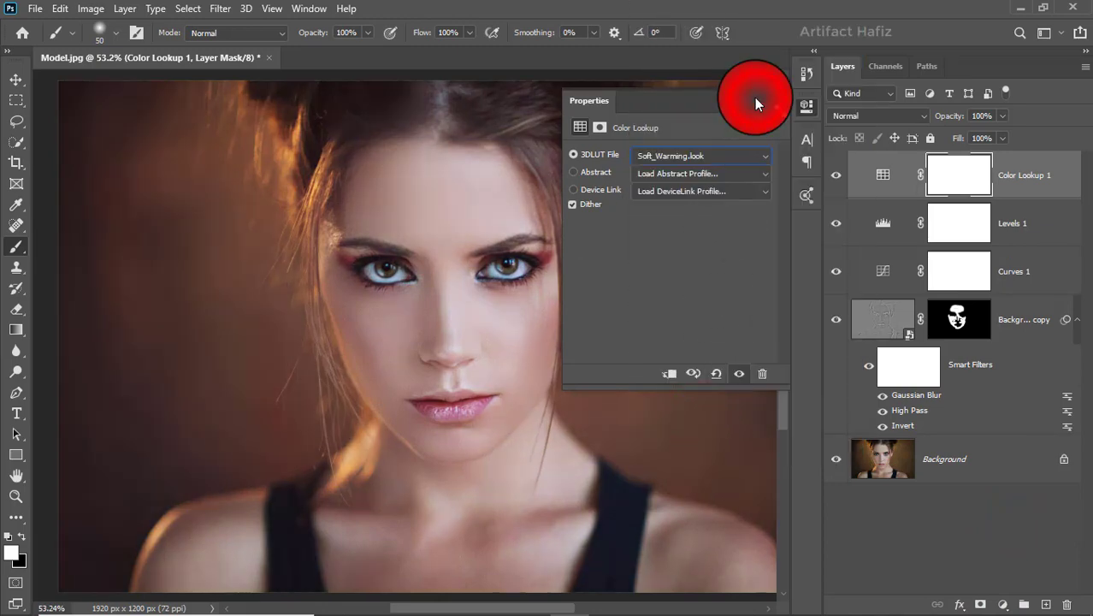
Set the Color Lookup layer's blend mode to Luminosity and toggle its visibility to compare.
click(885, 114)
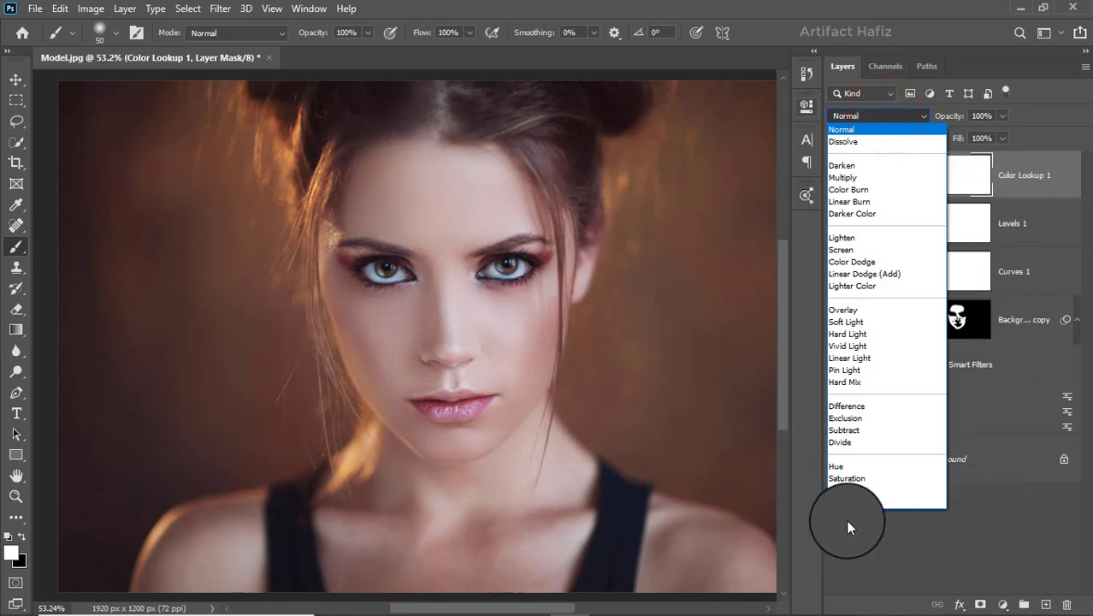
click(842, 501)
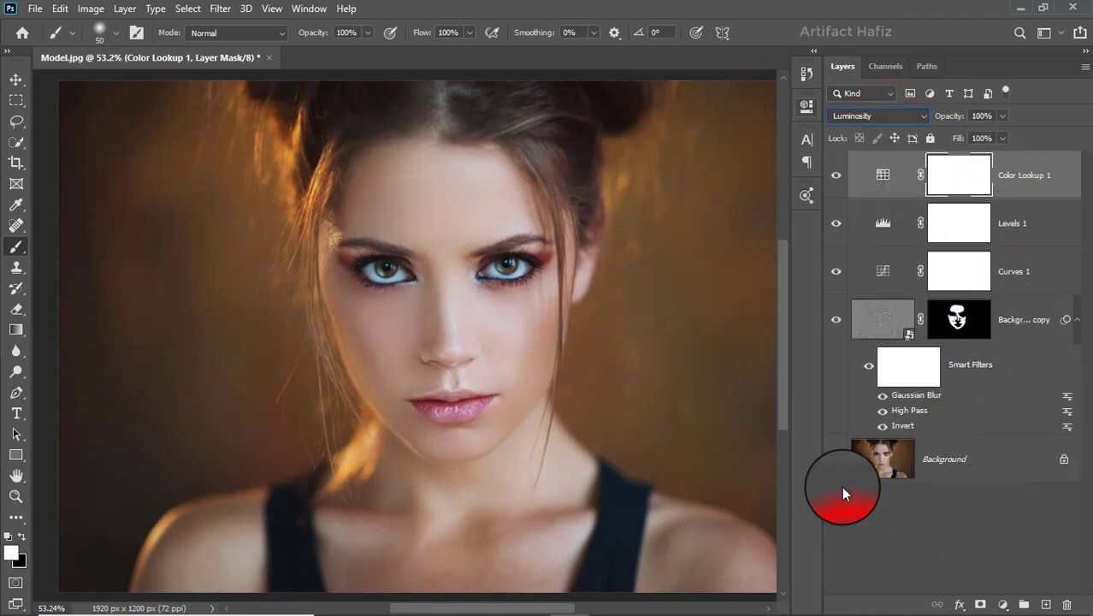
click(835, 175)
click(836, 175)
scroll(630, 244, down, 2)
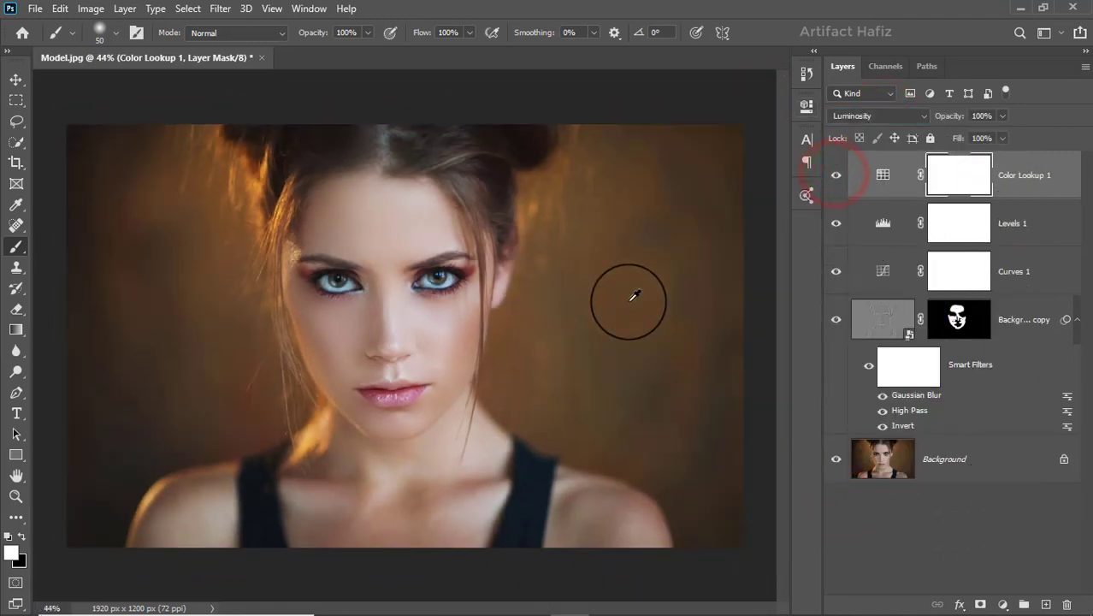
Stamp all visible layers into a new merged layer at the top and convert it for Smart Filters.
click(1029, 168)
key(ctrl+alt+shift+e)
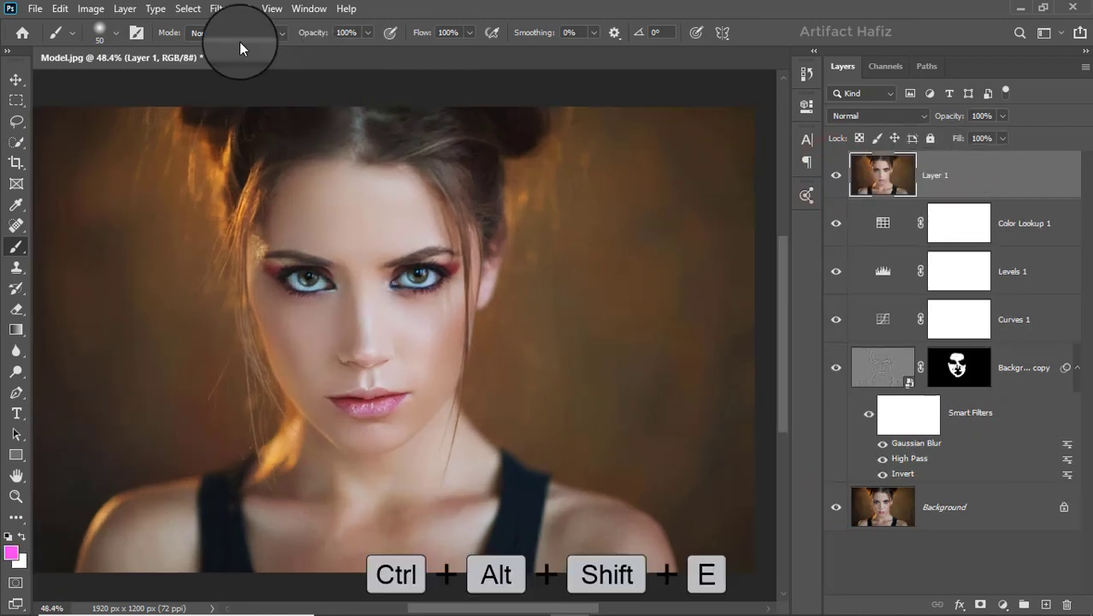
click(215, 10)
click(220, 47)
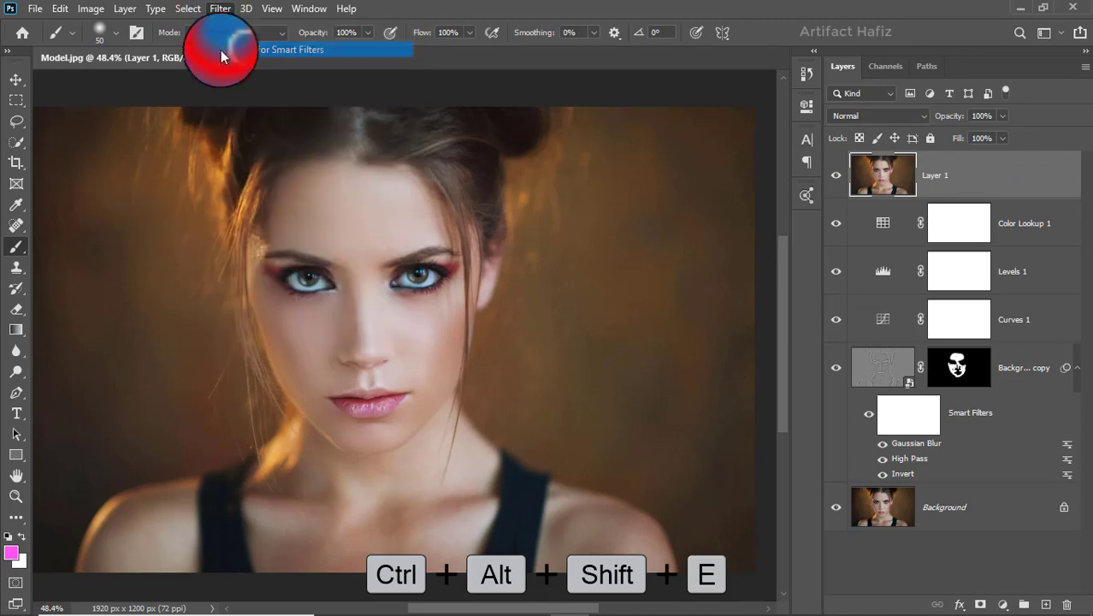
Apply the Camera Raw Filter with Highlights -17, Shadows +19, Whites +3 and Blacks +3.
click(226, 10)
click(260, 104)
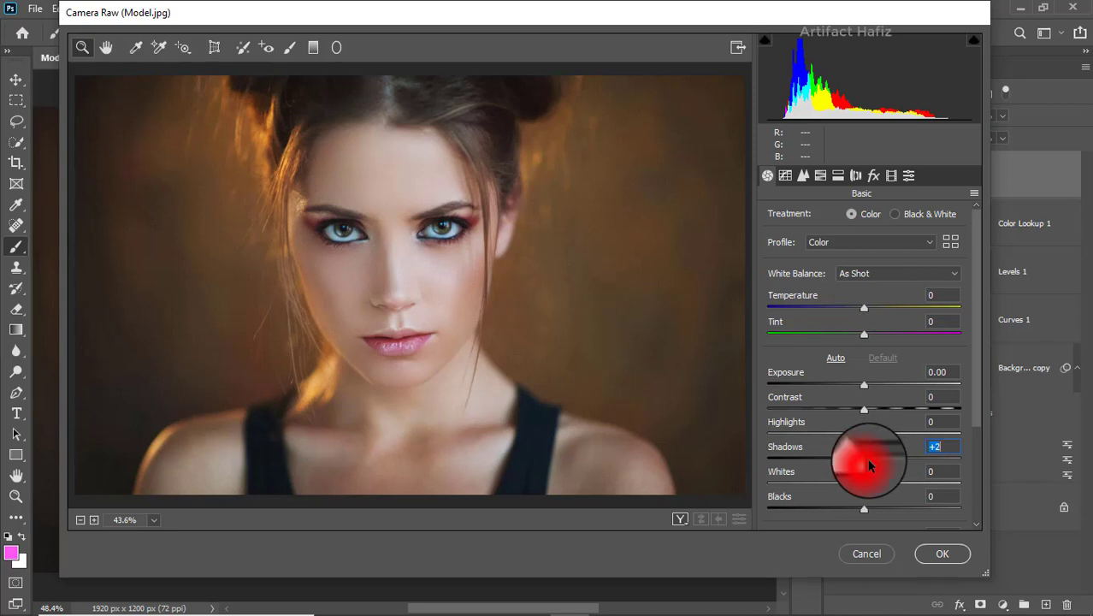
drag(869, 465, 881, 462)
drag(896, 462, 908, 466)
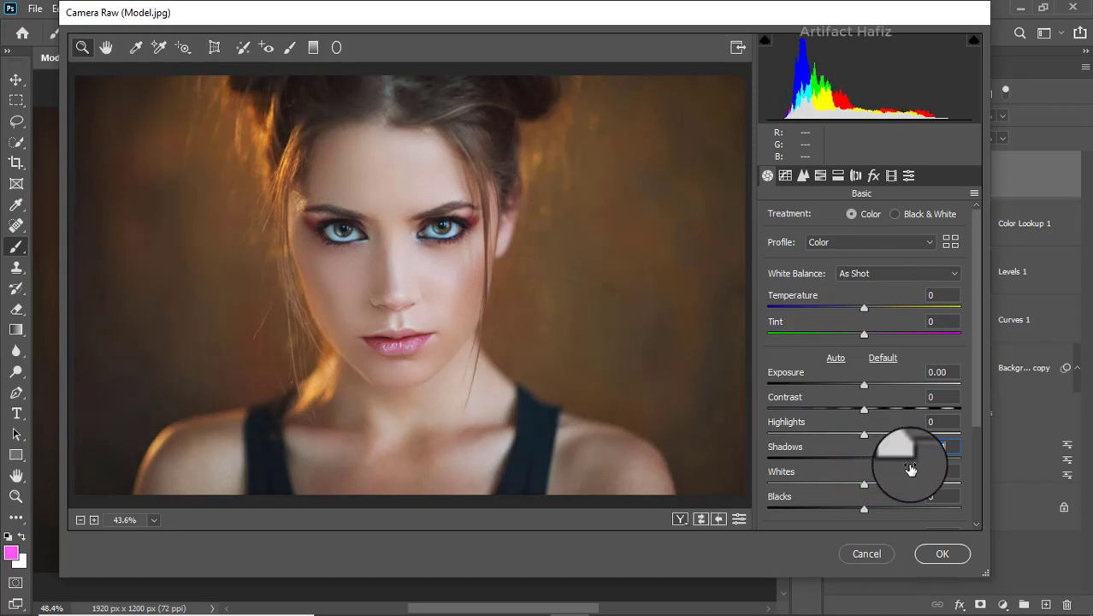
drag(863, 433, 850, 434)
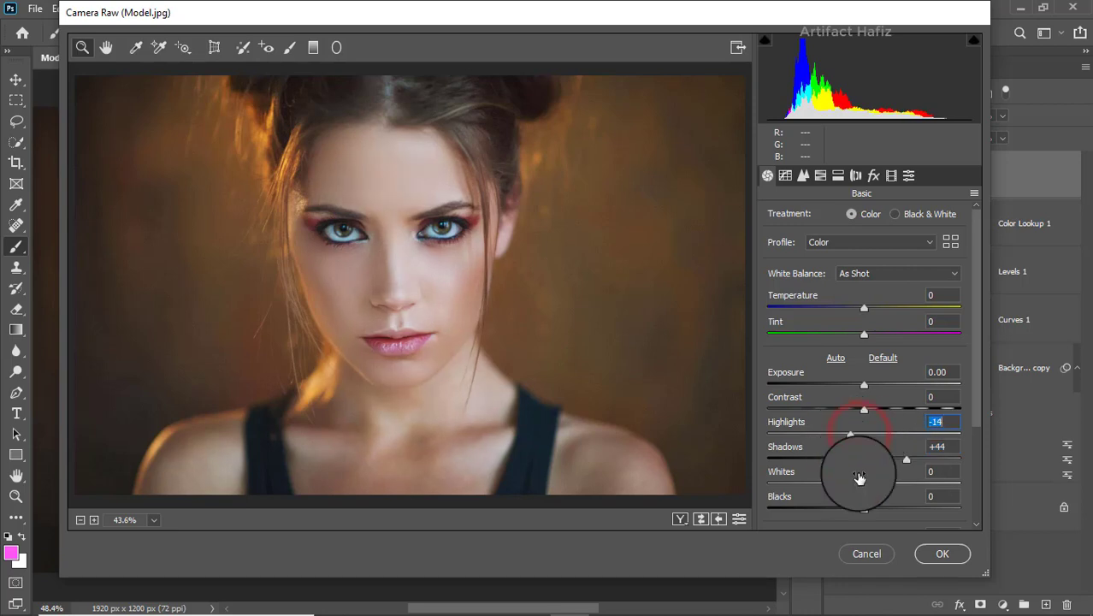
mouse_move(864, 484)
mouse_down()
mouse_move(855, 489)
mouse_move(866, 489)
mouse_up()
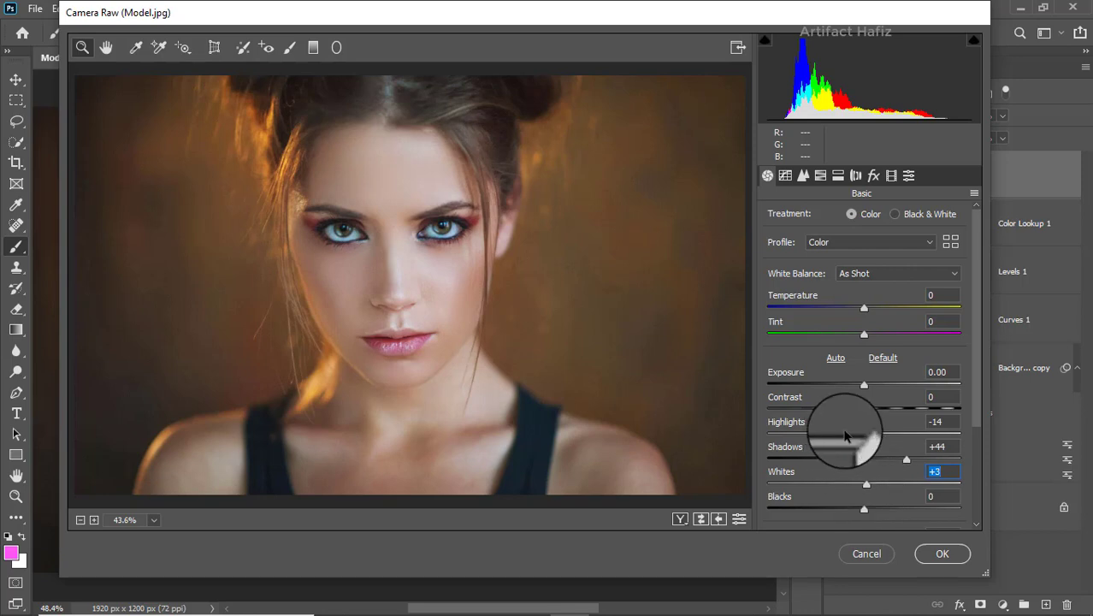
drag(845, 435, 849, 434)
mouse_move(859, 508)
mouse_down()
mouse_move(871, 453)
mouse_move(859, 503)
mouse_move(876, 510)
mouse_move(858, 508)
mouse_up()
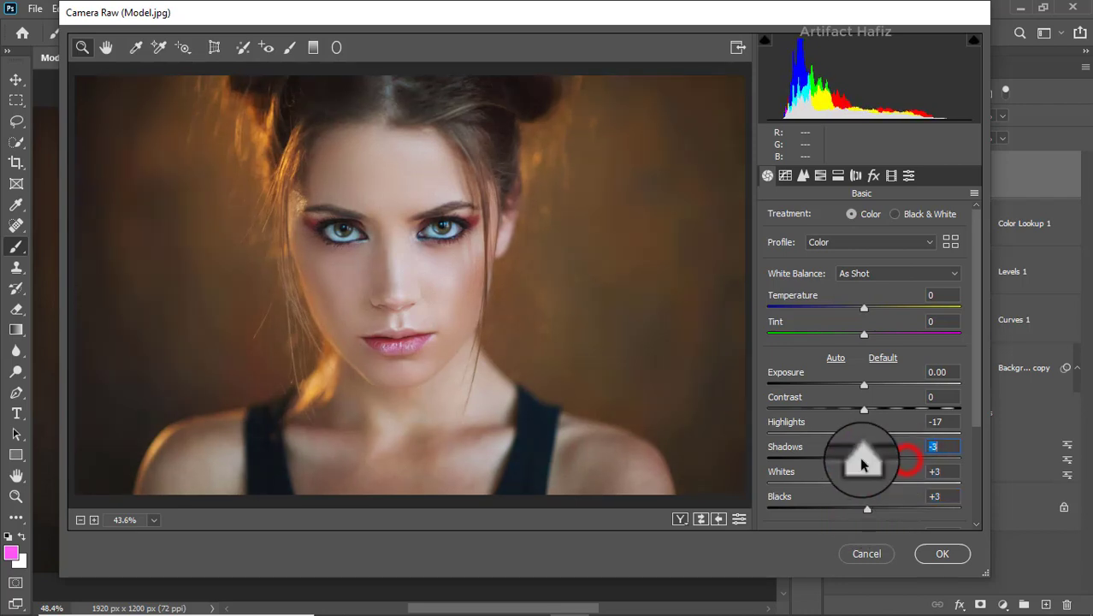
drag(861, 462, 883, 463)
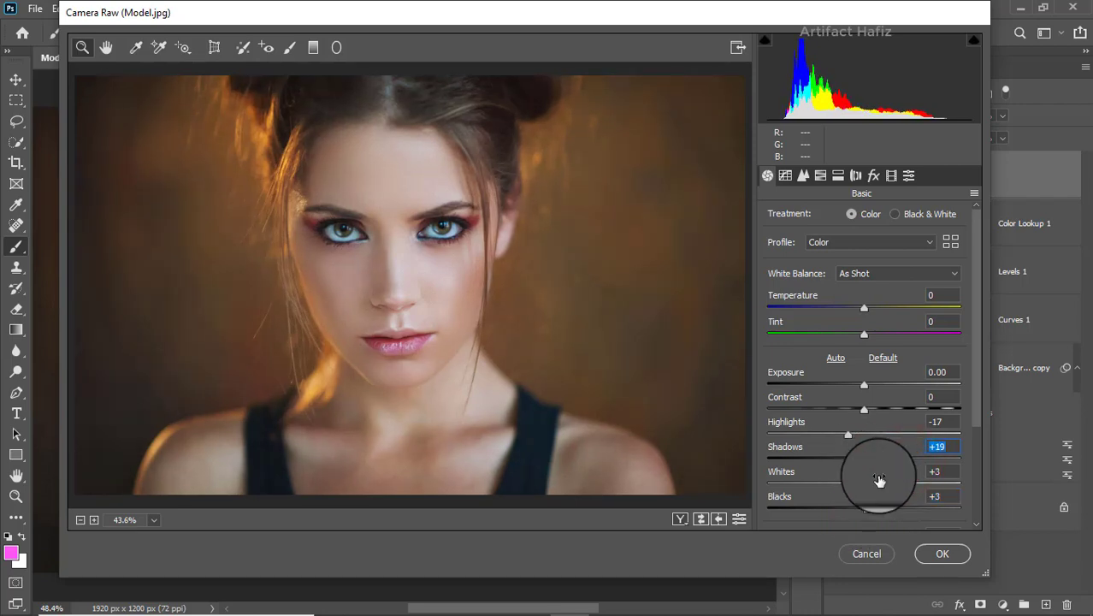
Set Clarity to +7 in the Camera Raw basic adjustments.
scroll(887, 479, down, 3)
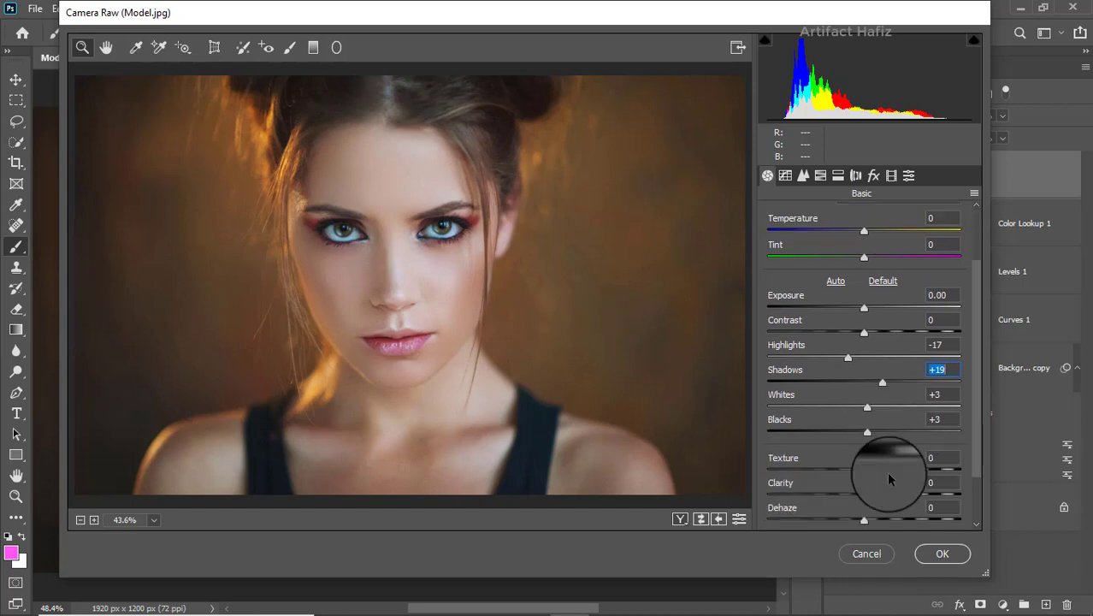
drag(868, 496, 872, 501)
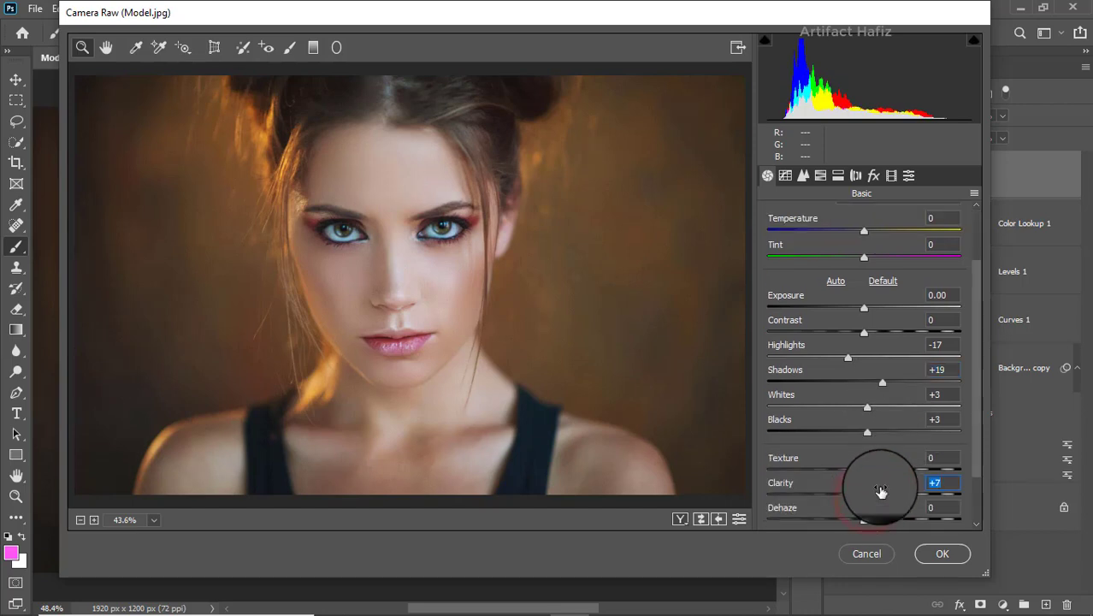
scroll(880, 490, down, 3)
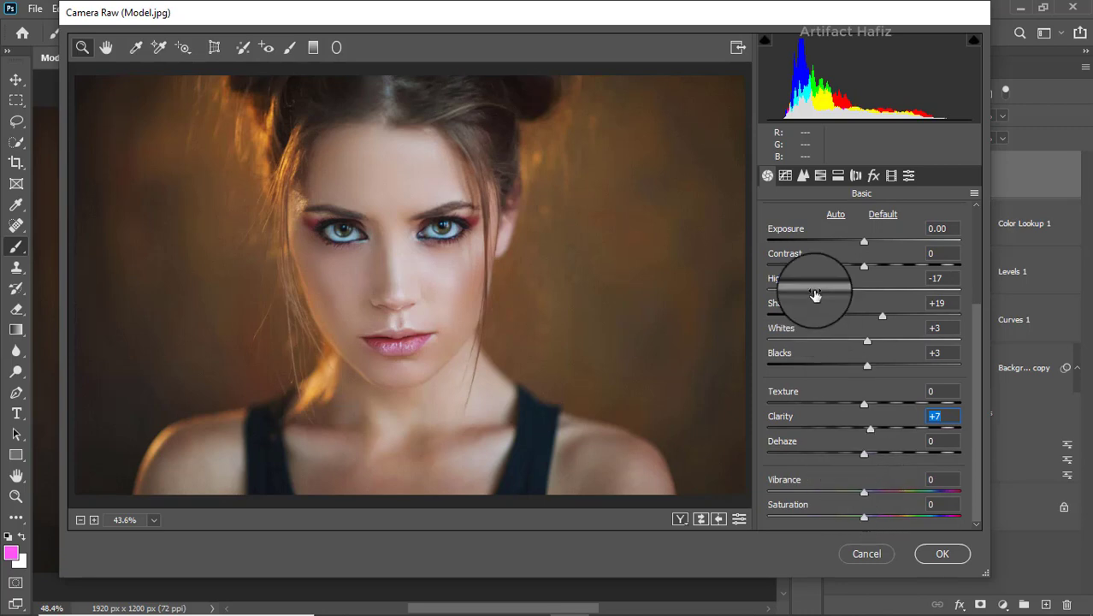
Lift the black point of the RGB point tone curve to output 4 and the Blue channel curve to output 3.
click(785, 176)
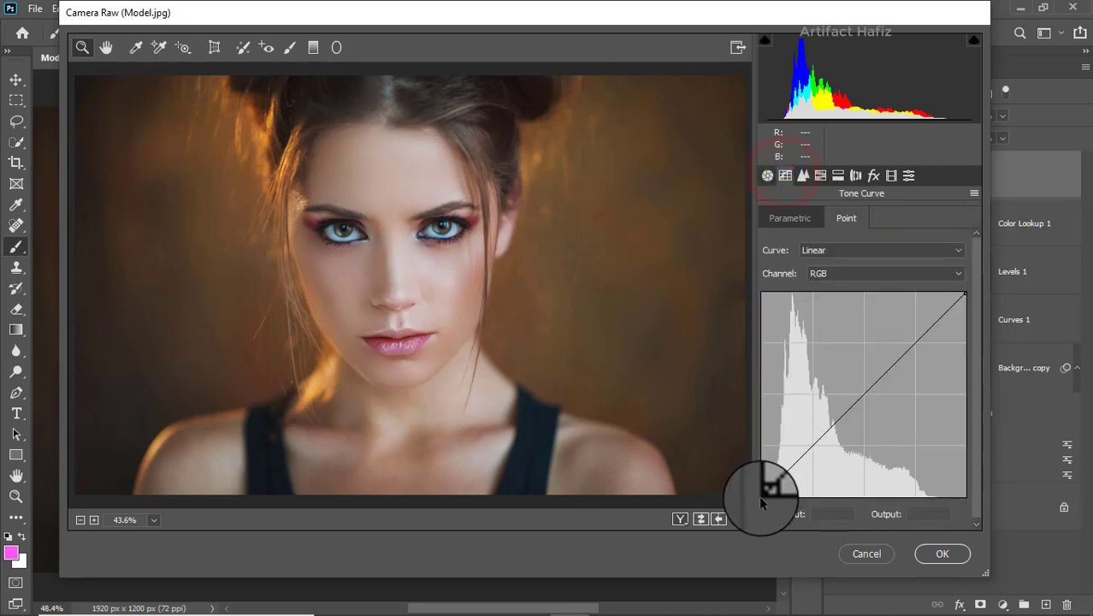
drag(761, 493, 761, 493)
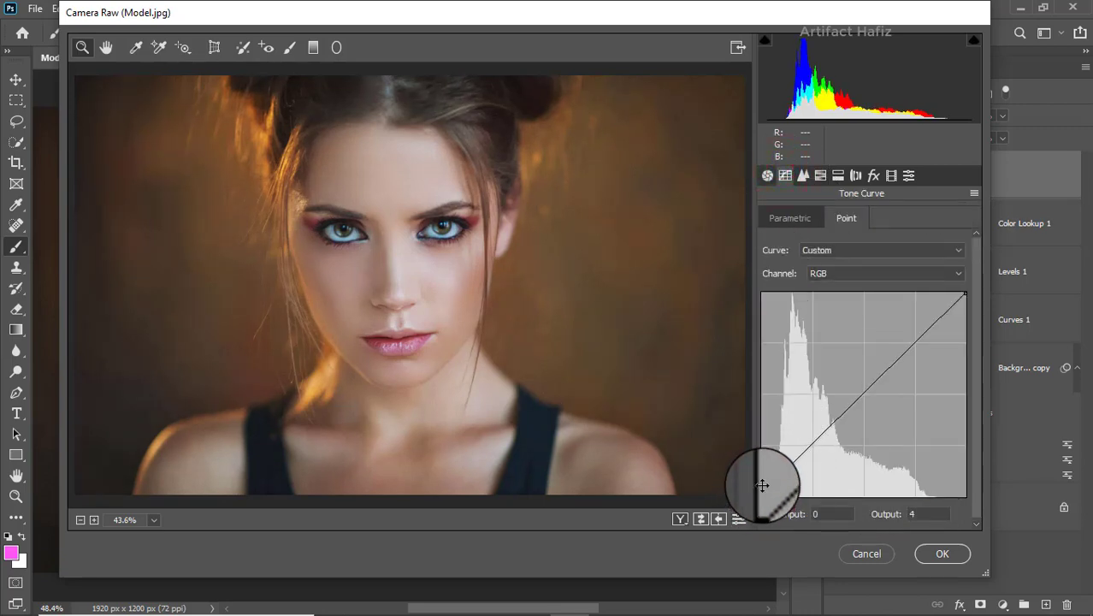
click(864, 282)
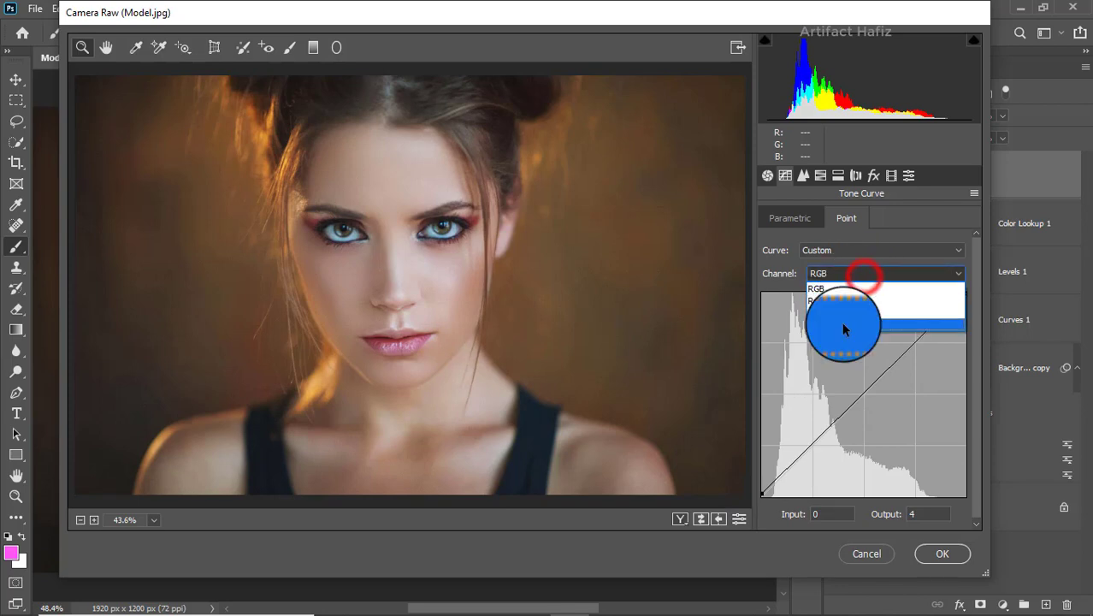
click(843, 328)
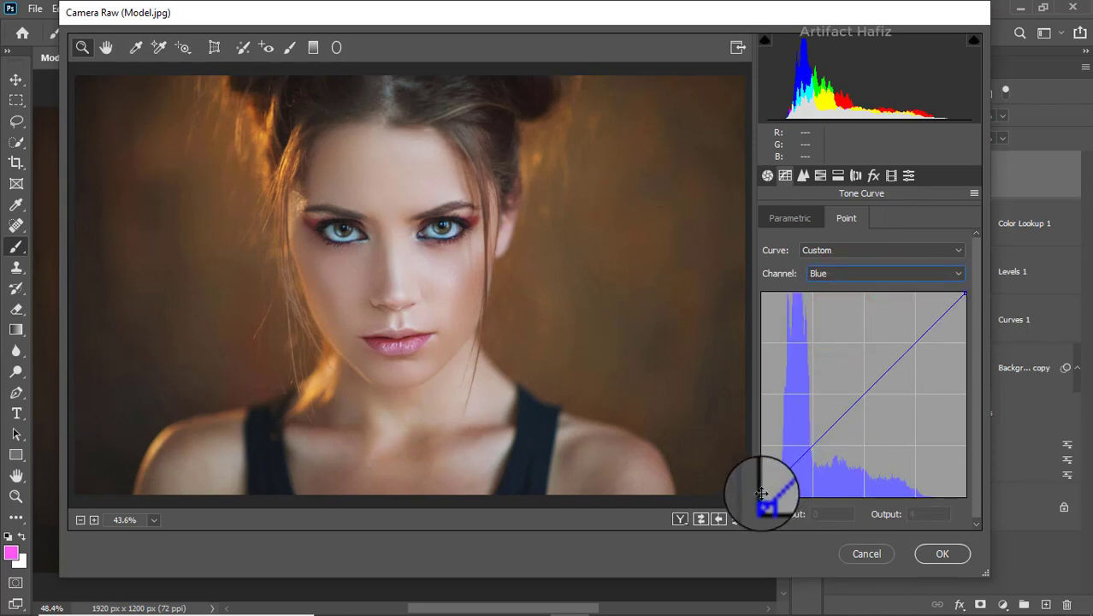
drag(762, 494, 755, 493)
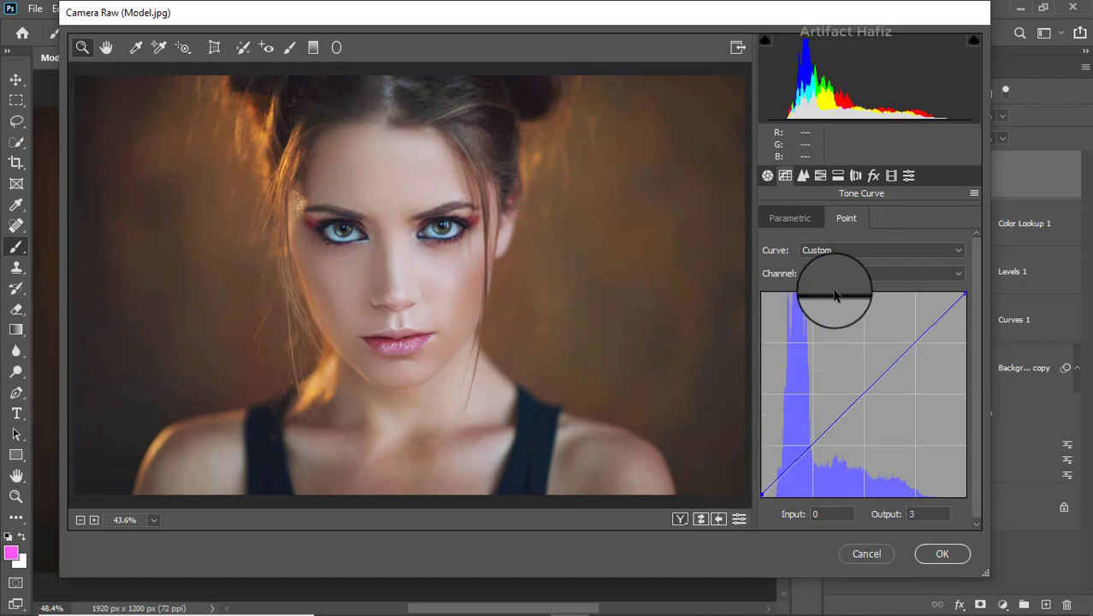
Set the Camera Raw Sharpening Amount to 10 in the Detail panel.
click(802, 176)
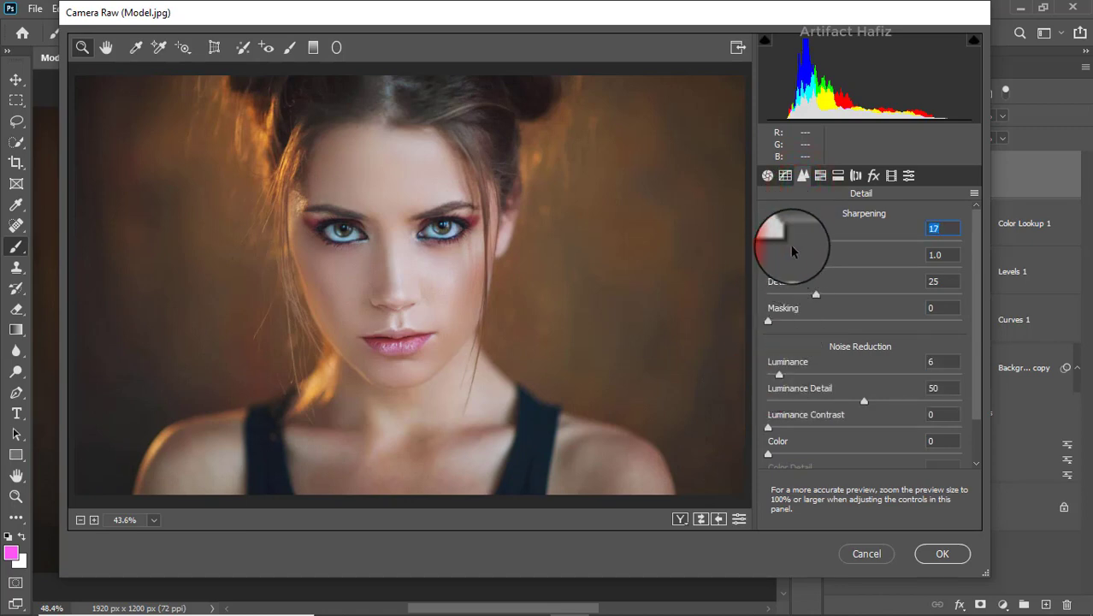
drag(792, 247, 785, 252)
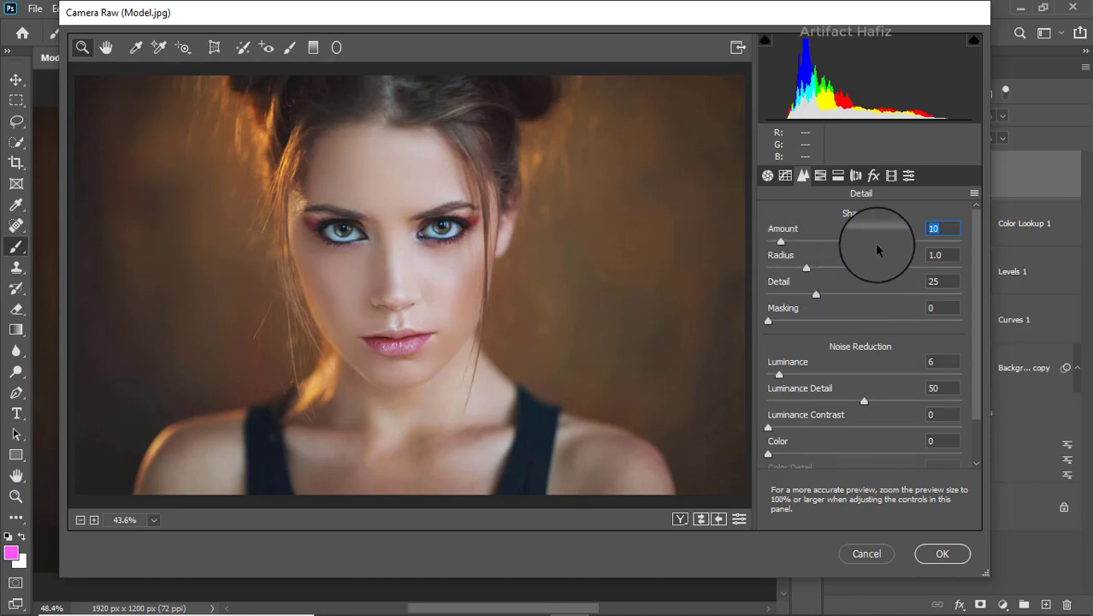
Adjust HSL Saturation: Reds +4, Oranges -8, Yellows +11, Aquas +11 and Blues +12.
click(820, 175)
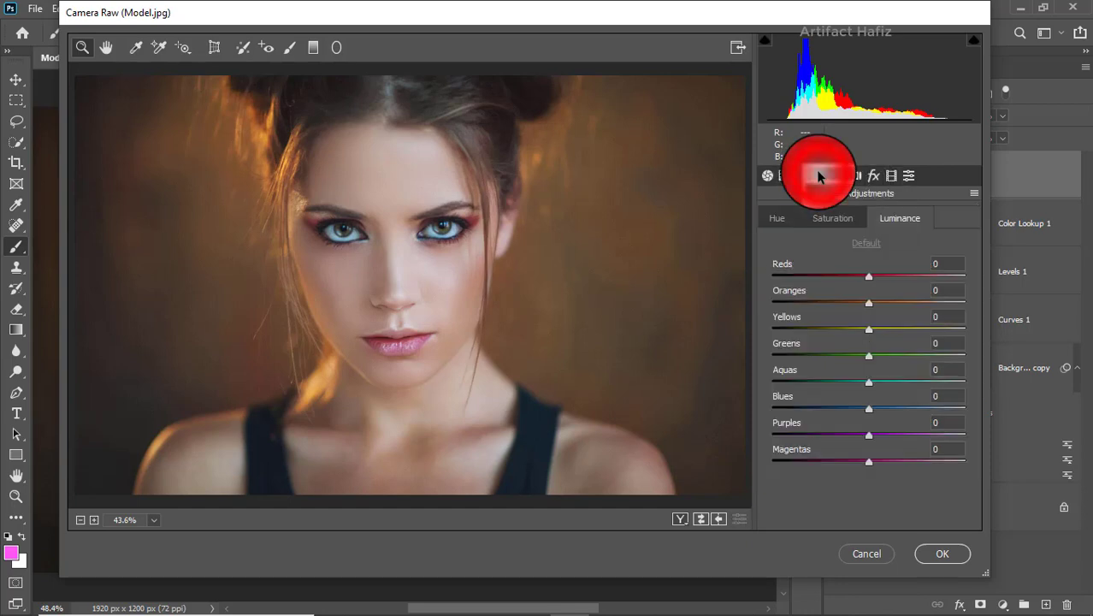
click(842, 223)
drag(868, 302, 859, 306)
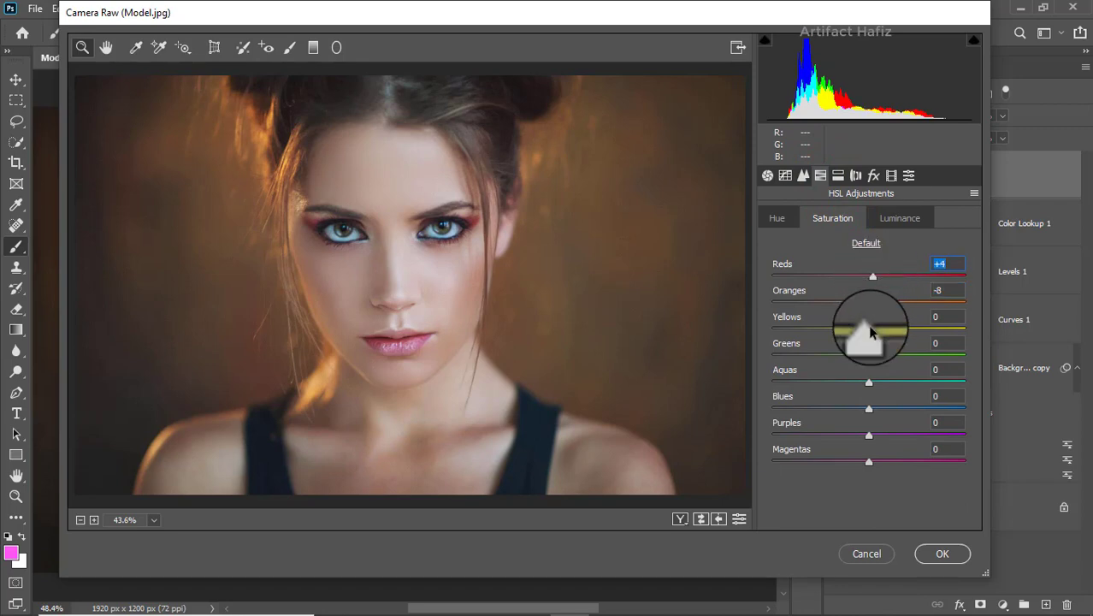
drag(885, 331, 879, 330)
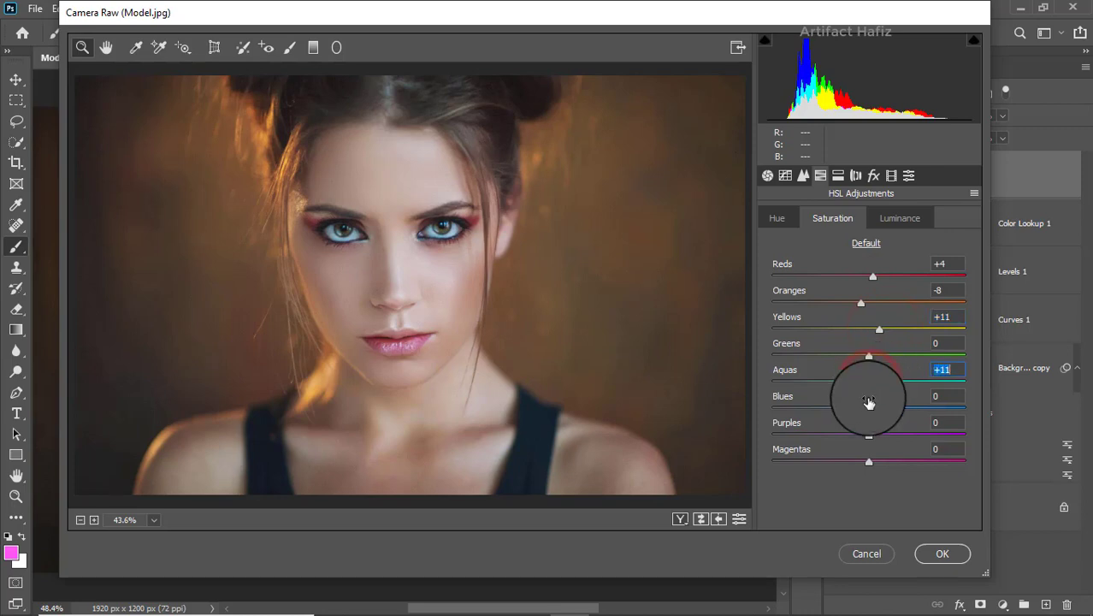
drag(868, 409, 880, 409)
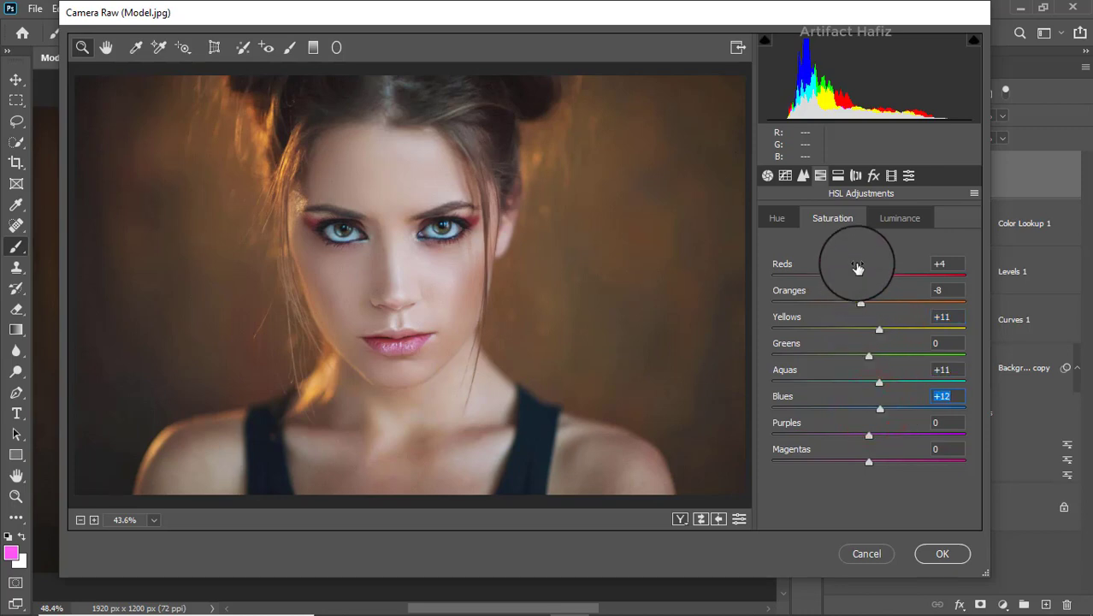
Set HSL Luminance Oranges to +3 and Yellows to -3, then HSL Hue Oranges to +2.
click(899, 218)
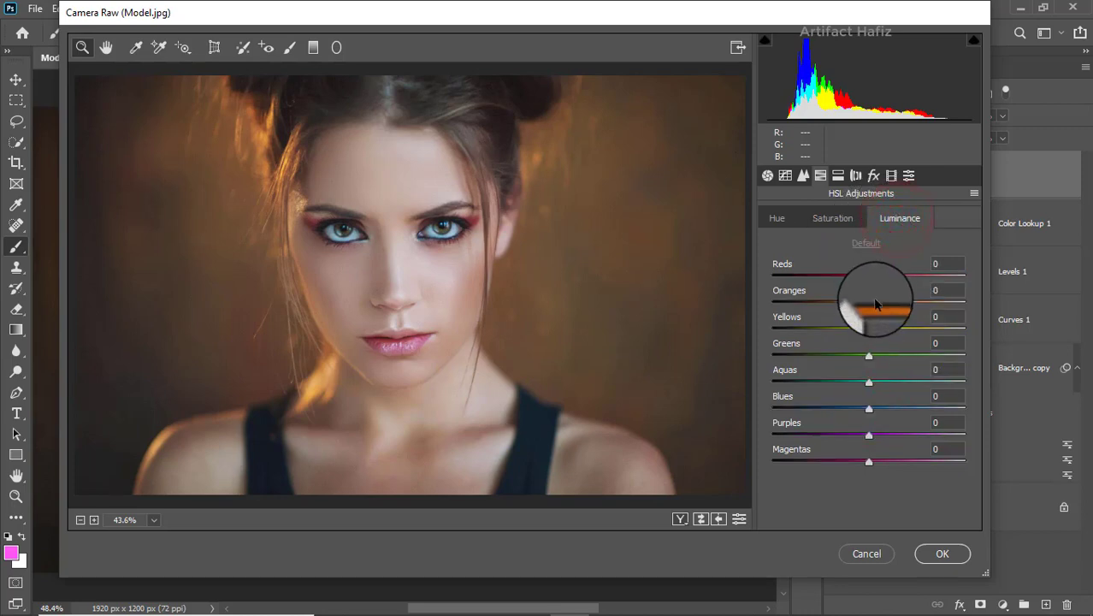
drag(873, 306, 876, 308)
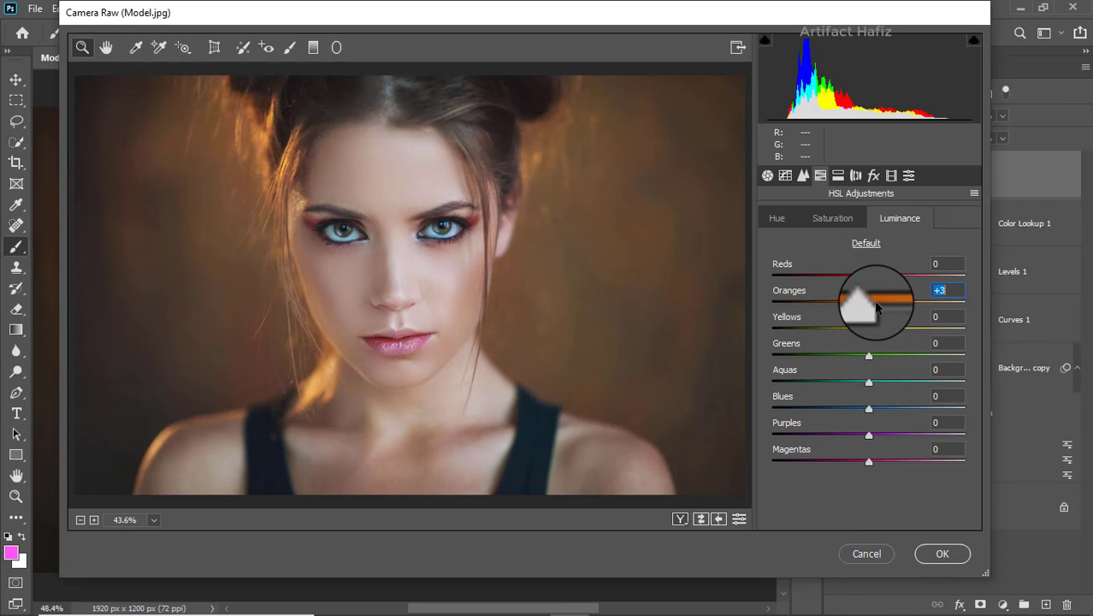
click(868, 329)
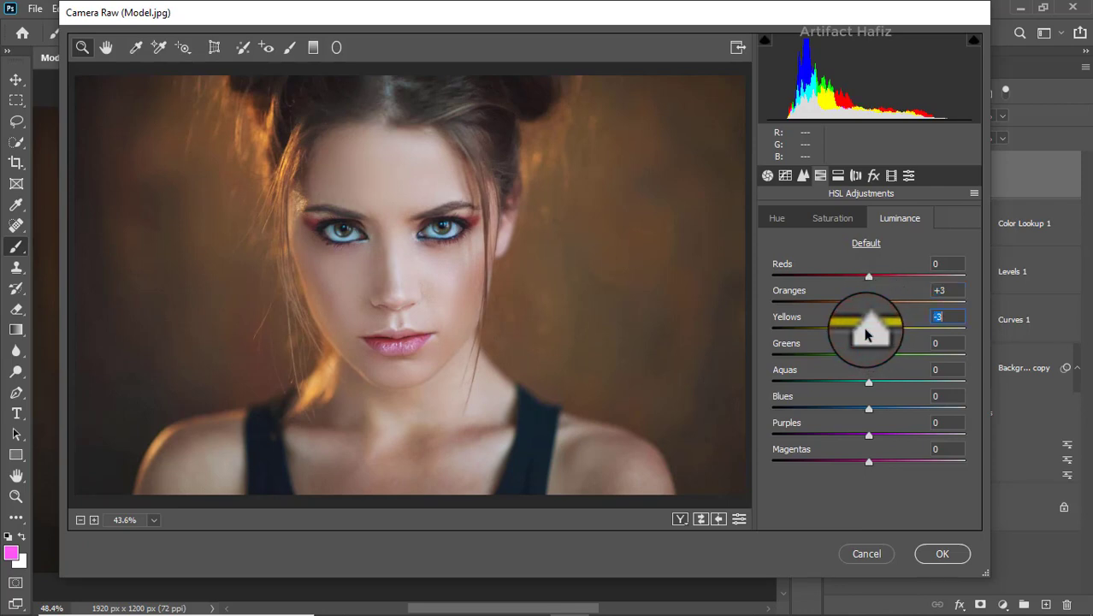
click(778, 218)
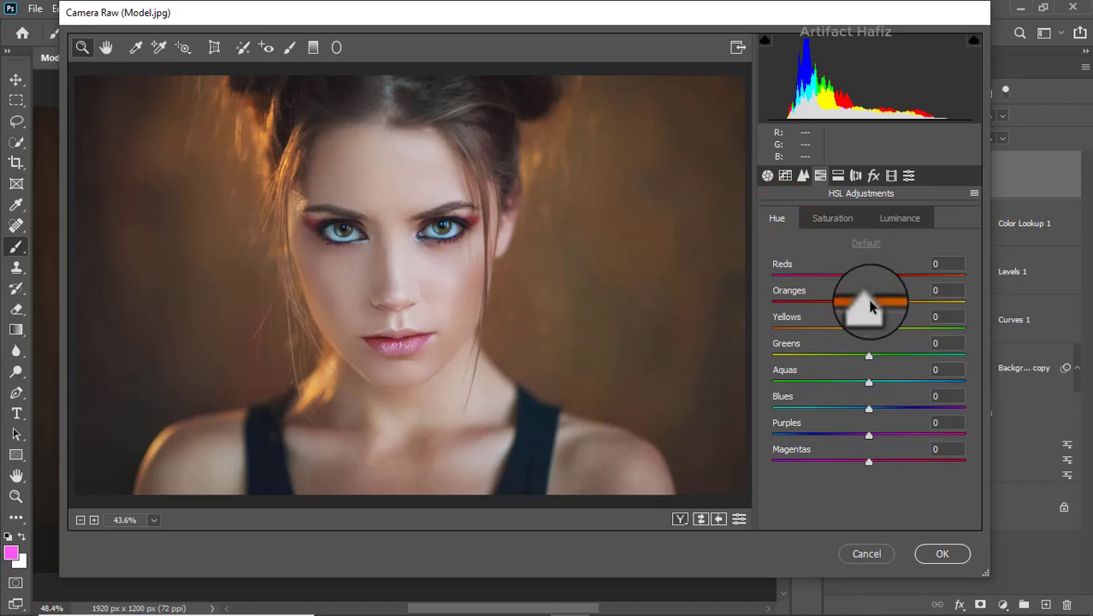
drag(872, 306, 874, 302)
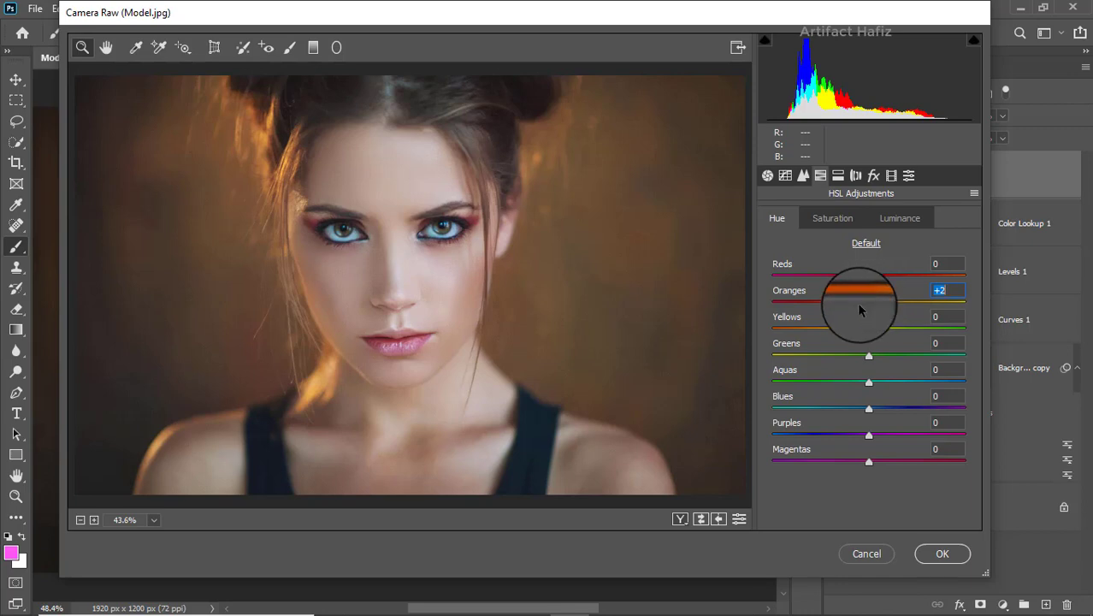
In Split Toning, set the Shadows Hue to 236 and Shadows Saturation to 7.
click(839, 175)
drag(772, 390, 867, 390)
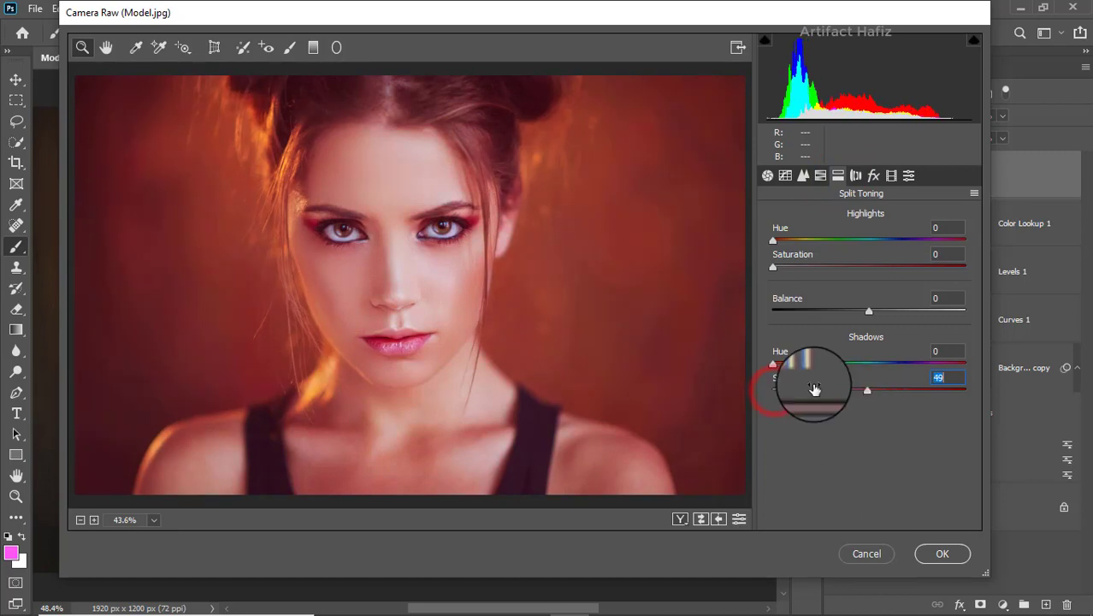
mouse_move(772, 364)
mouse_down()
mouse_move(915, 356)
mouse_move(907, 366)
mouse_move(854, 363)
mouse_move(899, 364)
mouse_up()
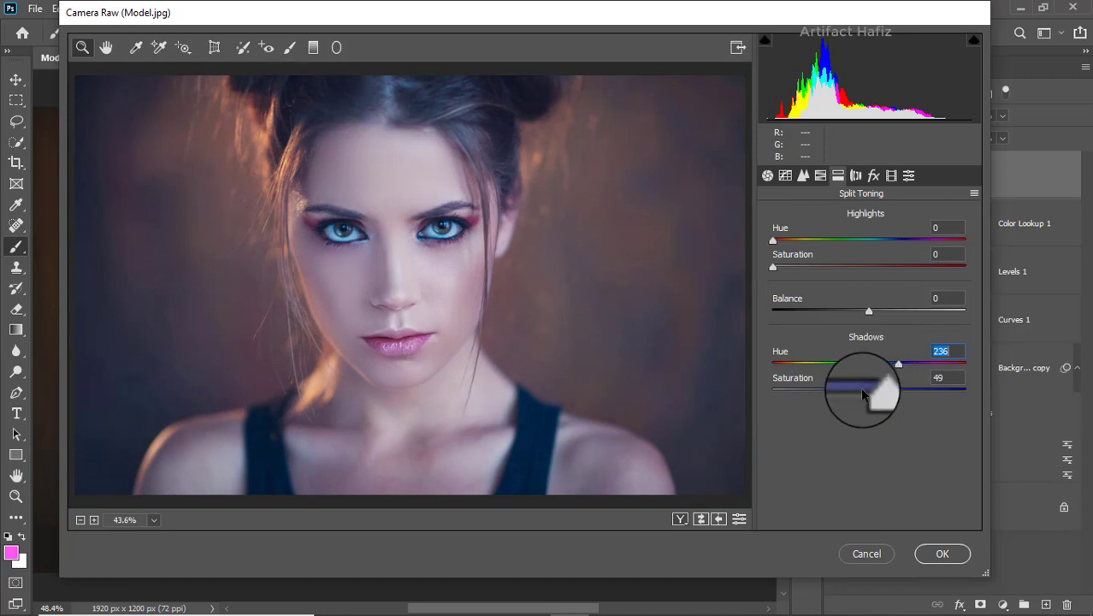
double_click(864, 390)
drag(772, 390, 784, 392)
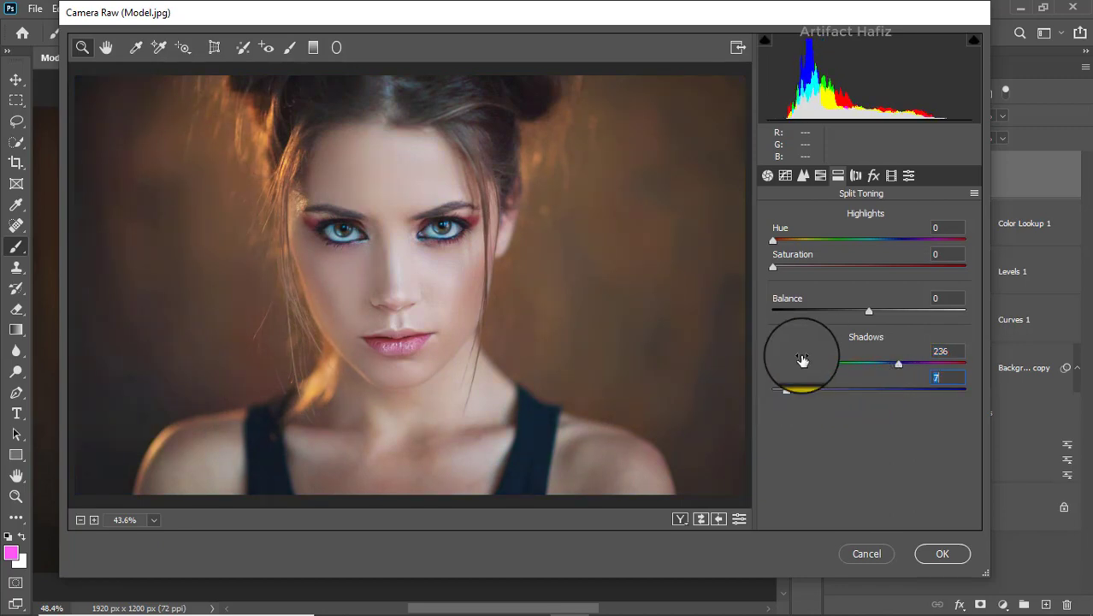
Calibrate Red Primary Saturation -8, Green Primary Saturation +18 and Blue Primary Hue +10, then apply the Camera Raw Filter.
click(891, 176)
click(869, 351)
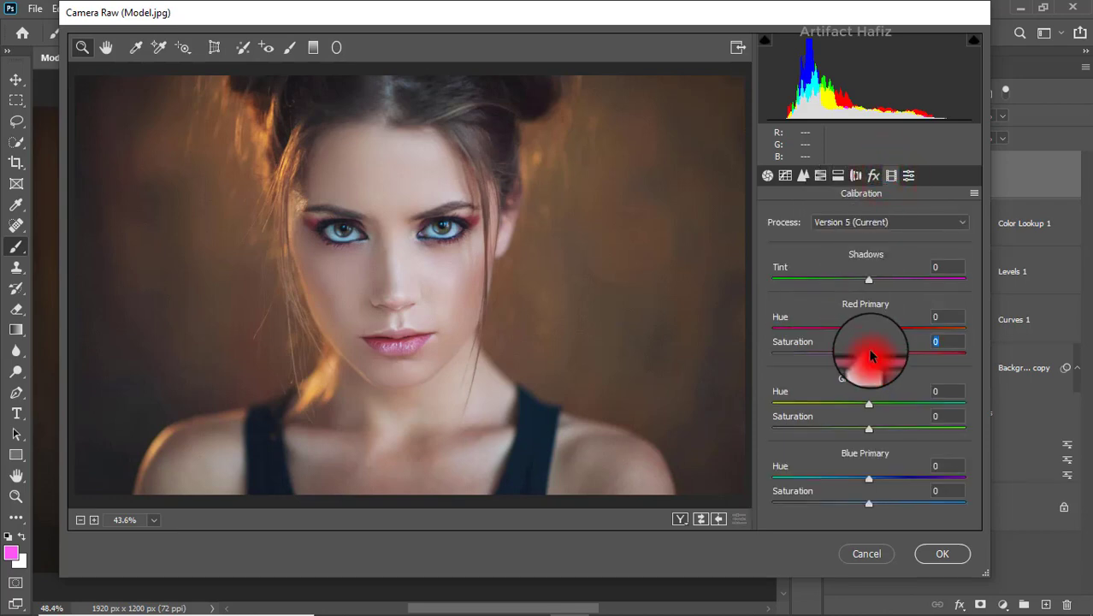
drag(866, 427, 884, 428)
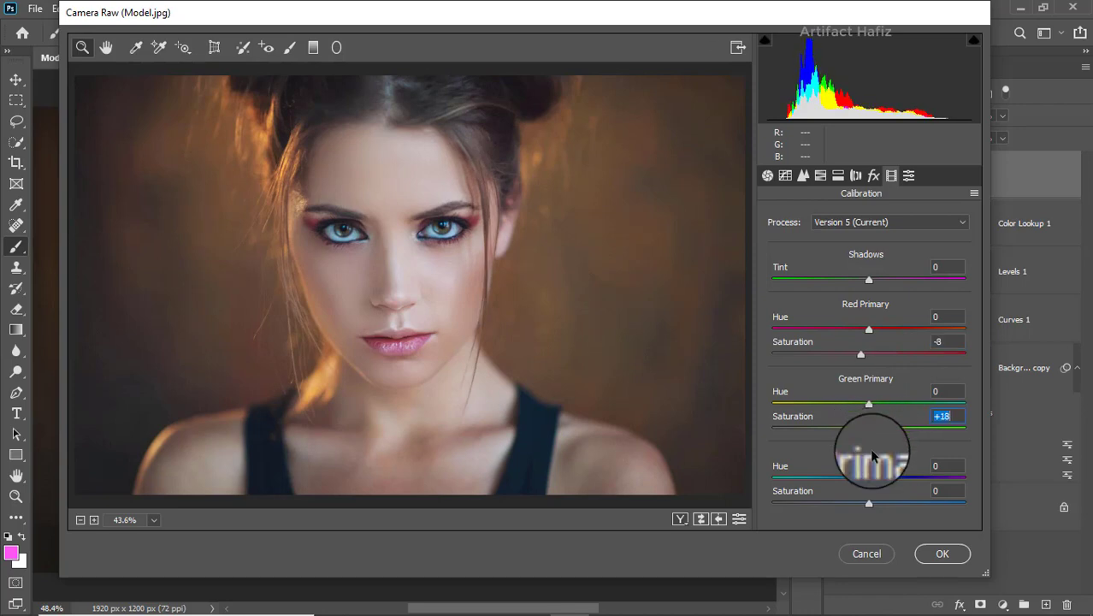
drag(868, 477, 881, 479)
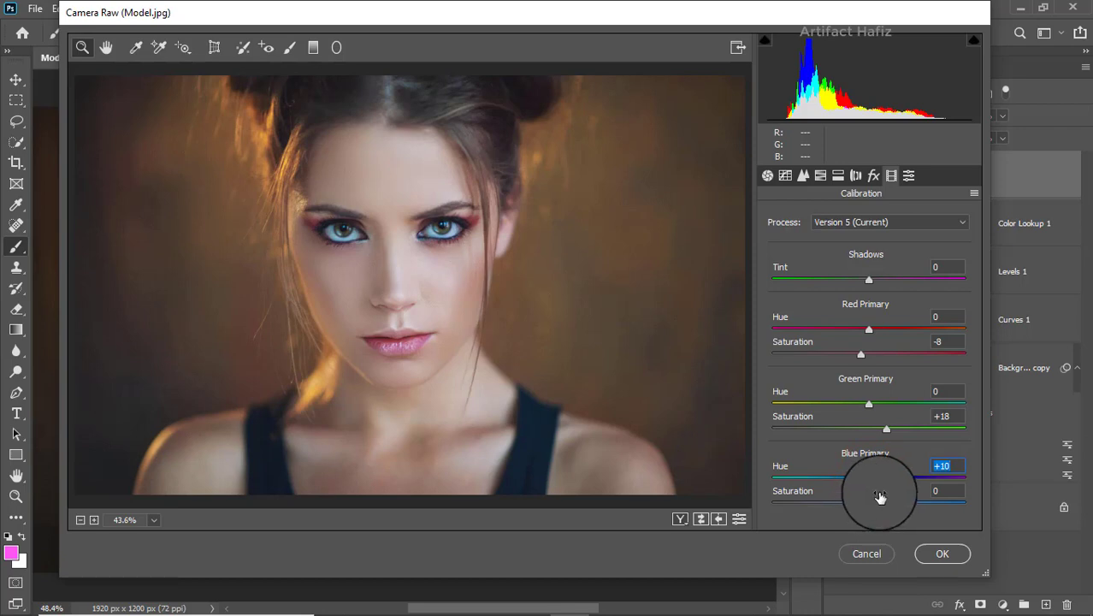
click(927, 550)
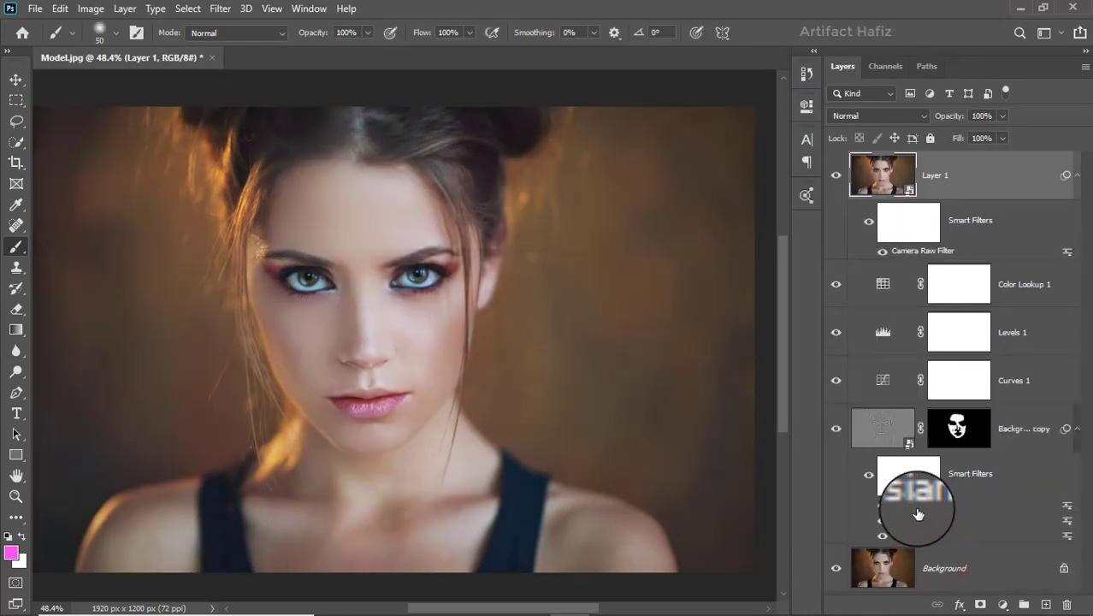
Stamp all visible layers into a new top layer and convert it for Smart Filters.
click(836, 180)
click(836, 180)
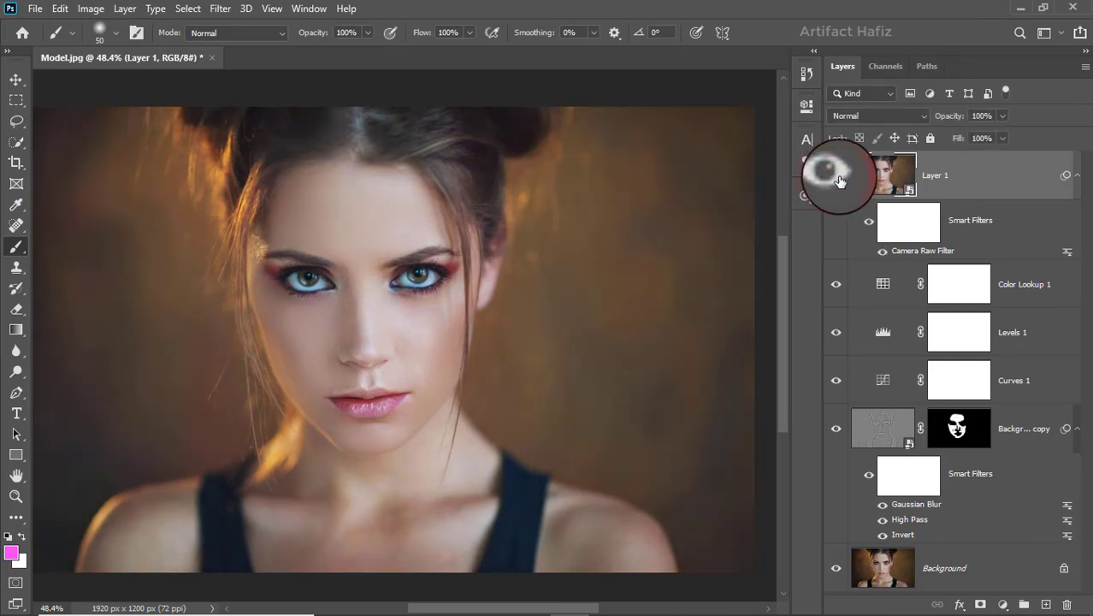
click(949, 177)
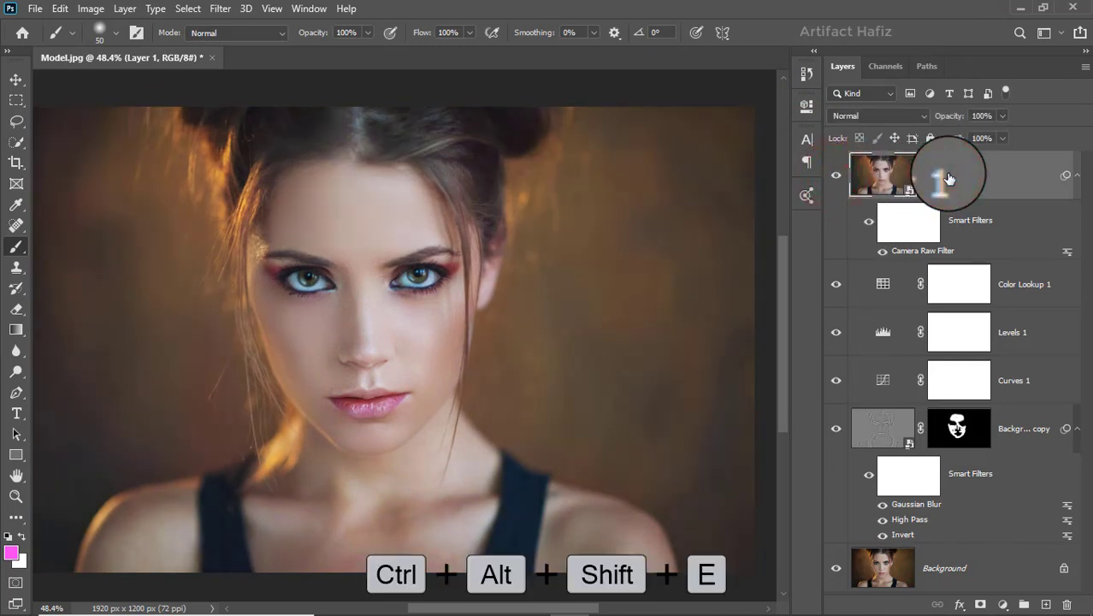
key(ctrl+alt+shift+e)
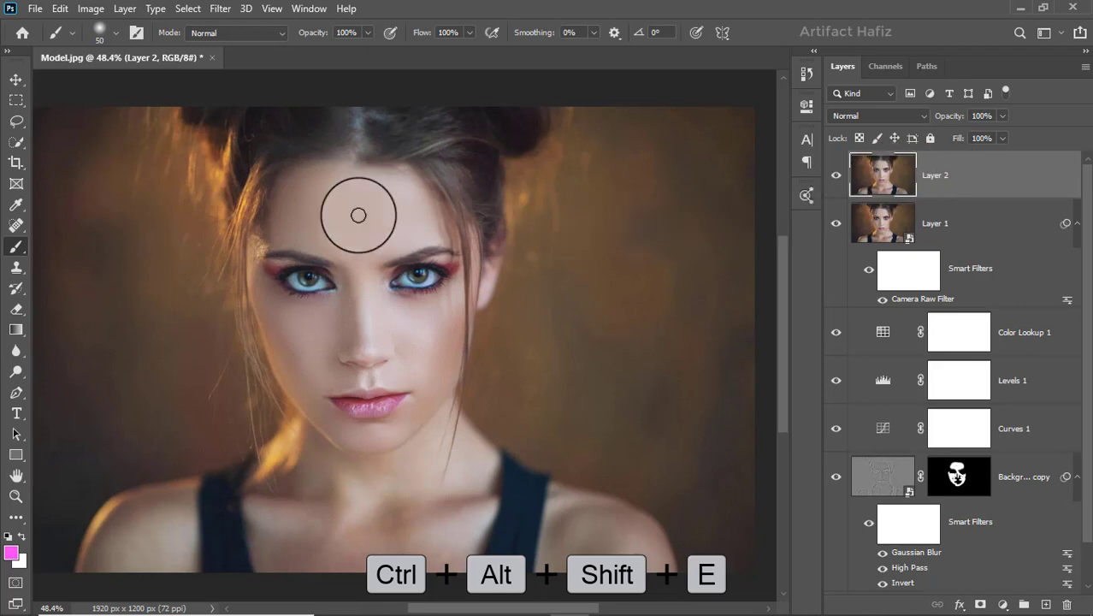
click(219, 10)
click(227, 50)
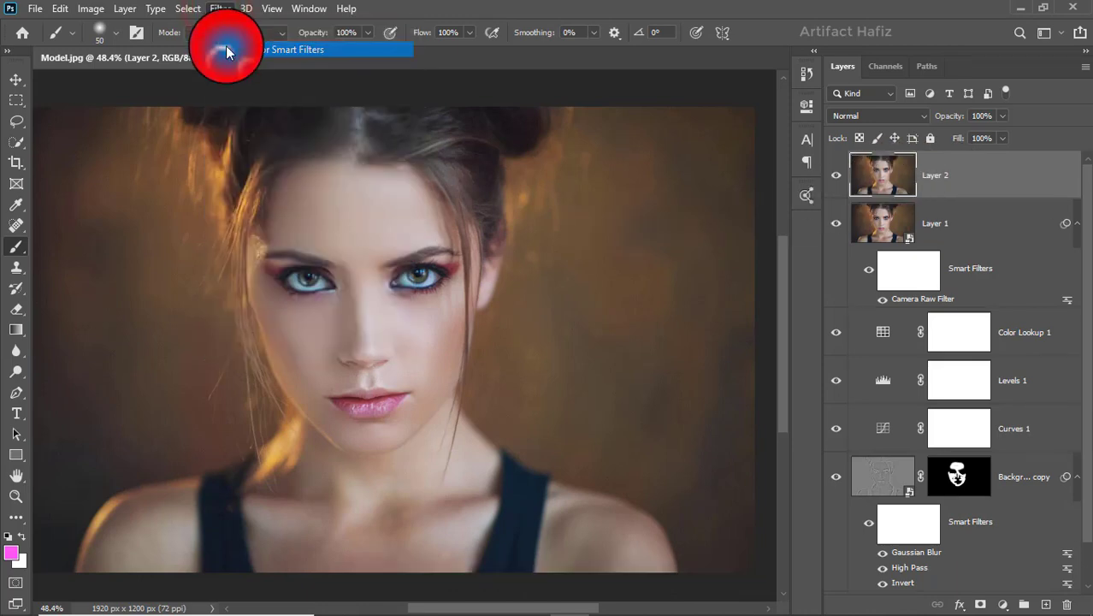
Apply a Camera Raw Filter to the new layer with Noise Reduction Luminance set to 100.
click(215, 9)
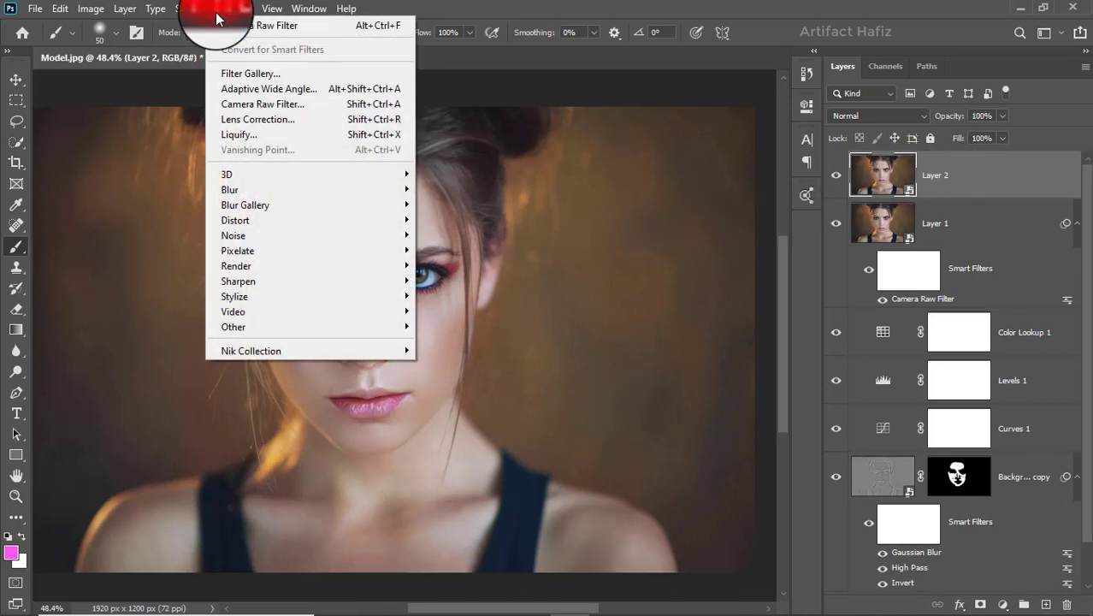
click(254, 104)
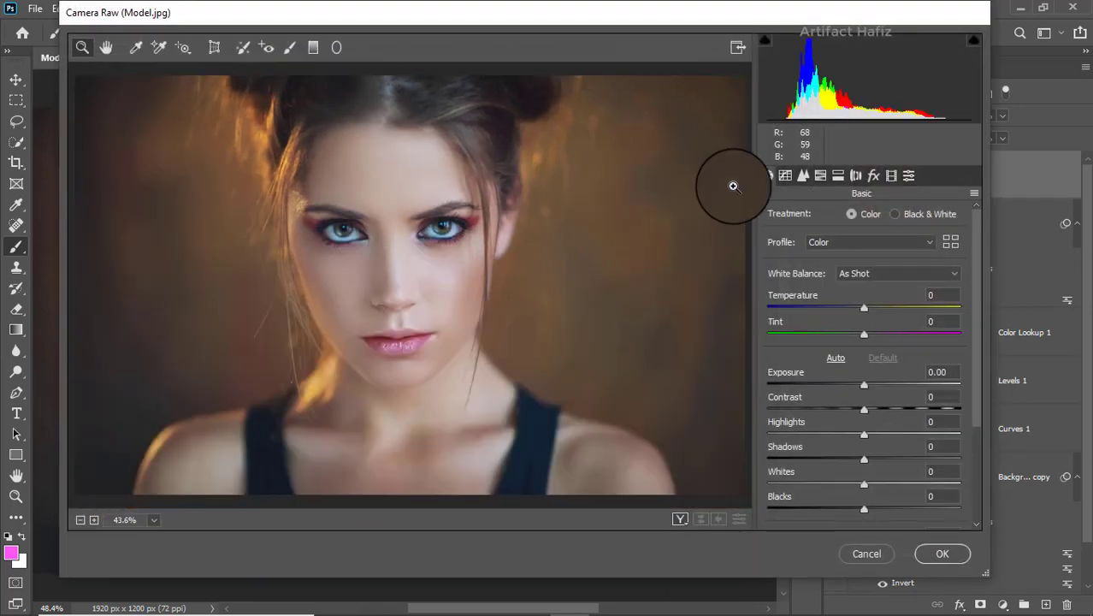
click(803, 175)
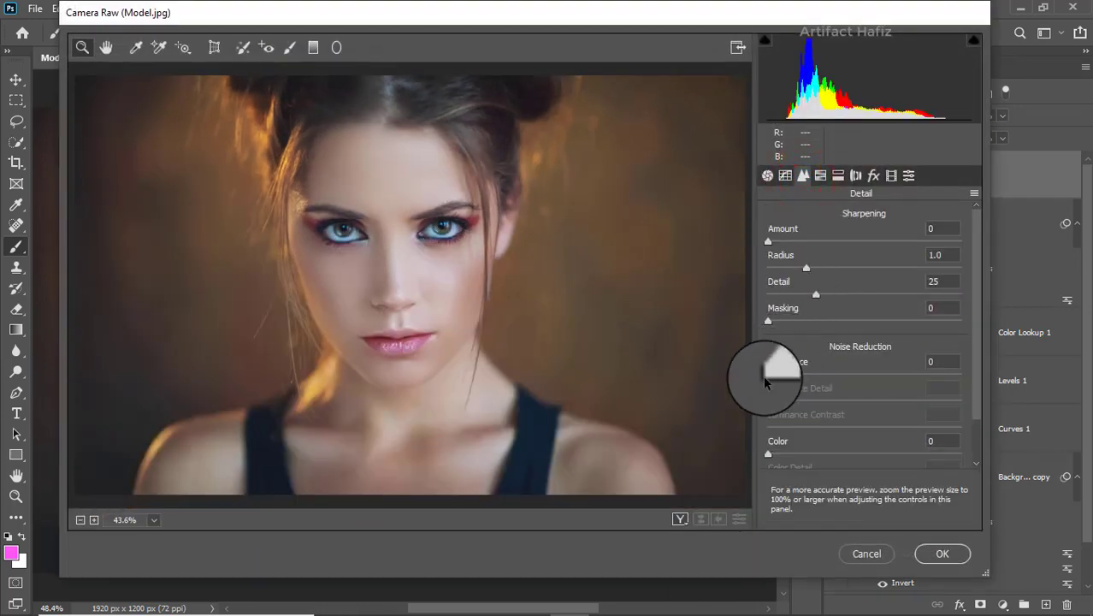
text(100)
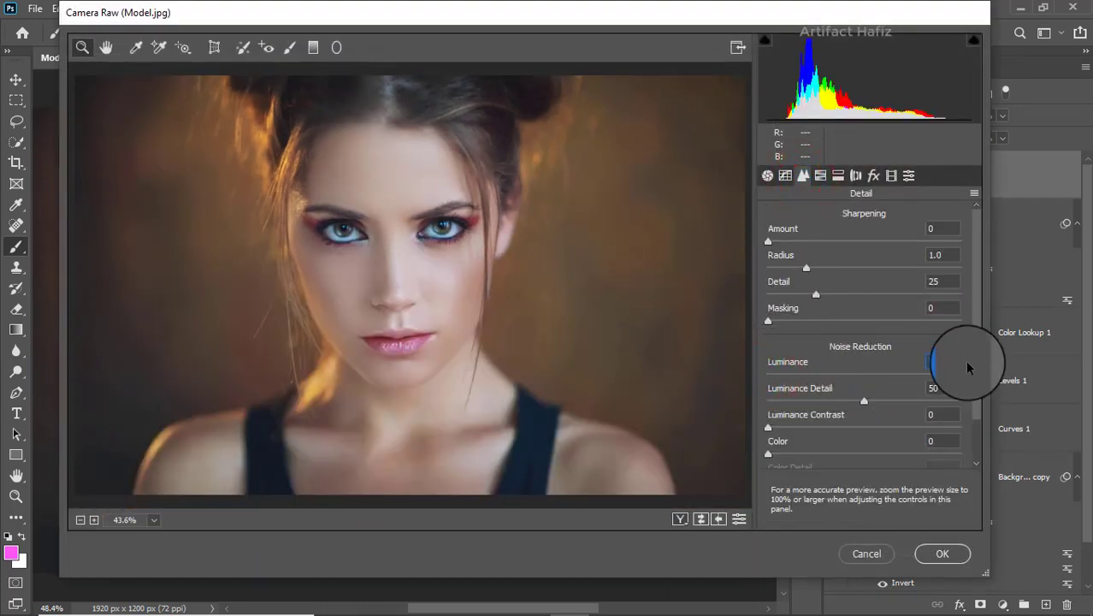
click(941, 553)
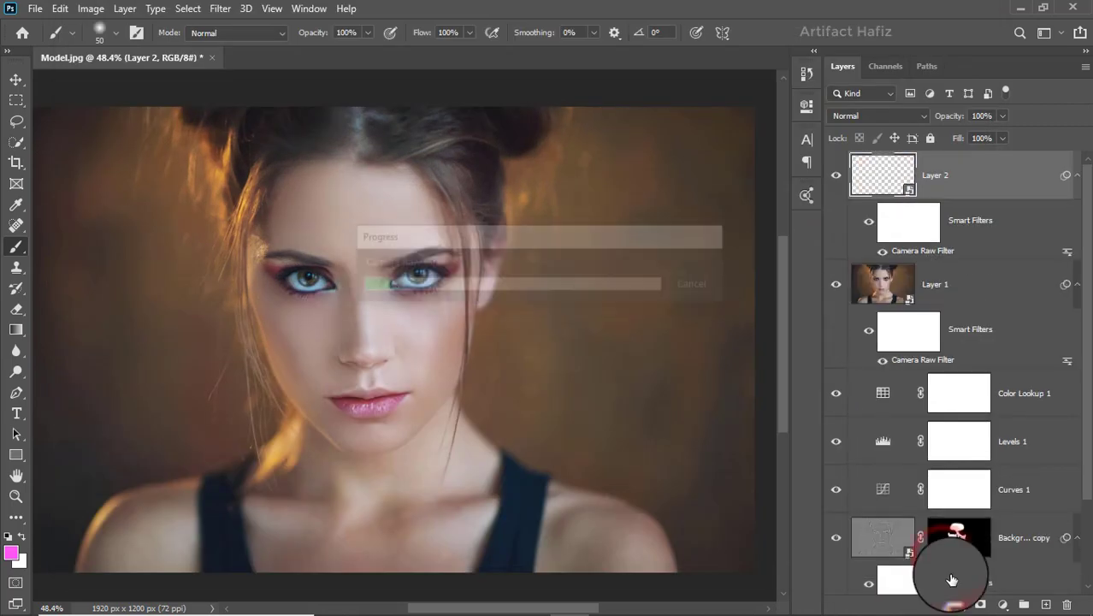
Add a layer mask to the stamped layer and pick the Brush tool with black as foreground colour.
click(979, 604)
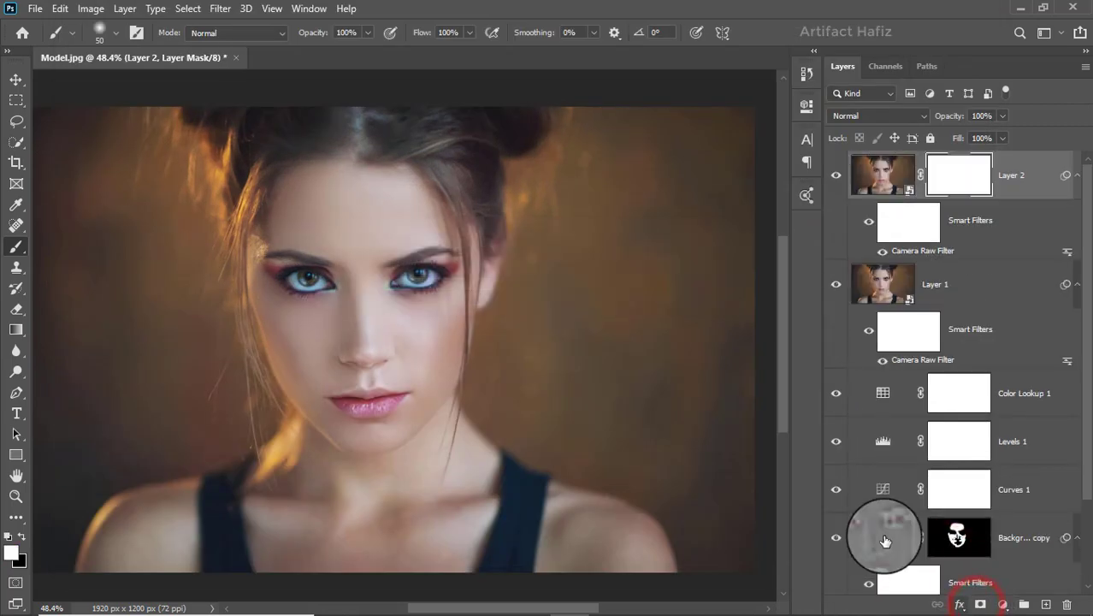
click(17, 245)
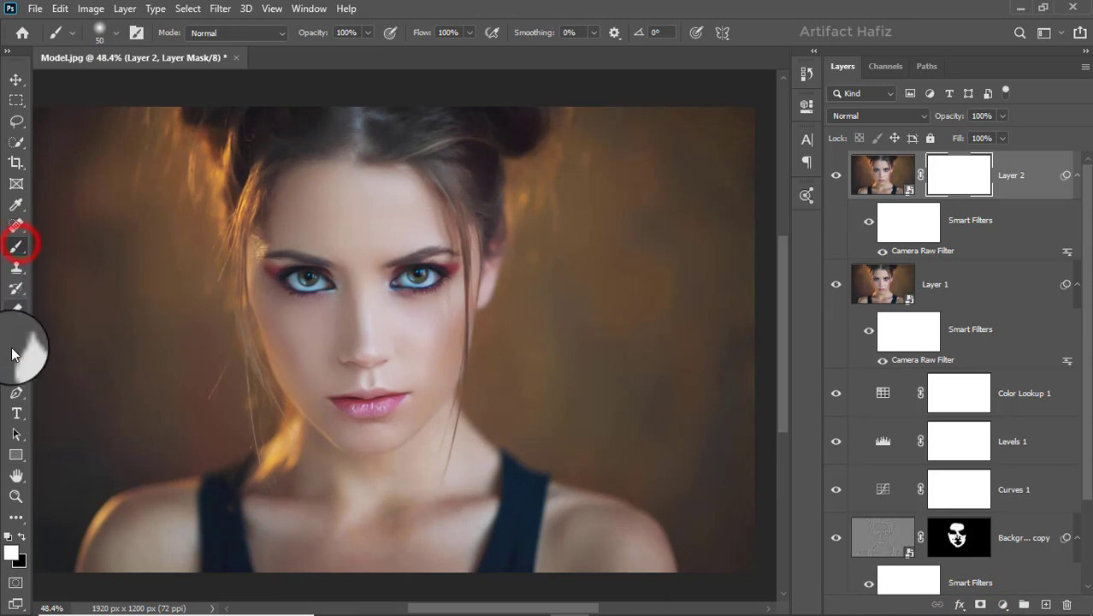
click(22, 537)
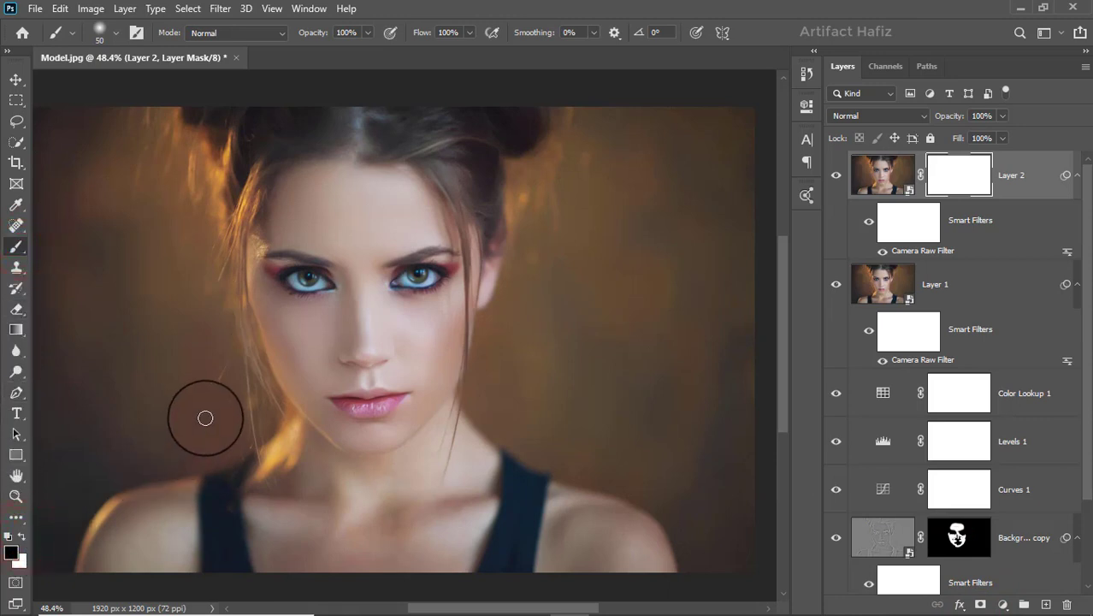
Enlarge the brush to about 100 px and paint black on the mask over the model's right eye.
key(bracketright)
key(bracketright)
key(bracketright)
drag(267, 255, 322, 267)
drag(321, 267, 287, 276)
drag(289, 283, 320, 273)
Enlarge the brush to 300 px and paint black on the layer mask over the hair, forehead, eyes, nose, lips, chin and neck.
key(bracketright)
key(bracketright)
key(bracketright)
key(bracketright)
key(bracketright)
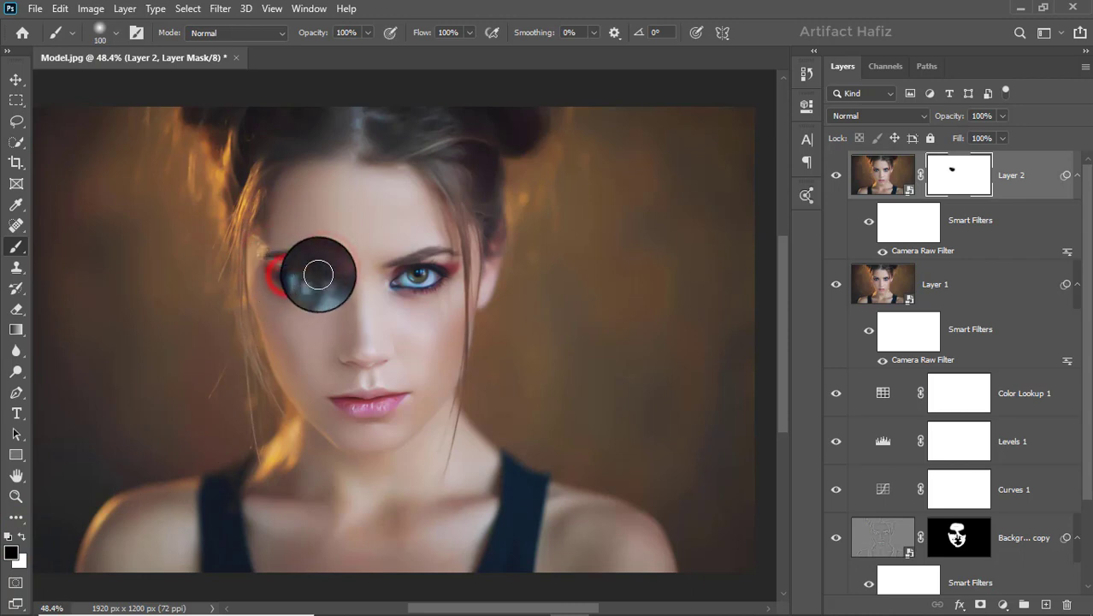
click(252, 134)
key(bracketright)
key(bracketright)
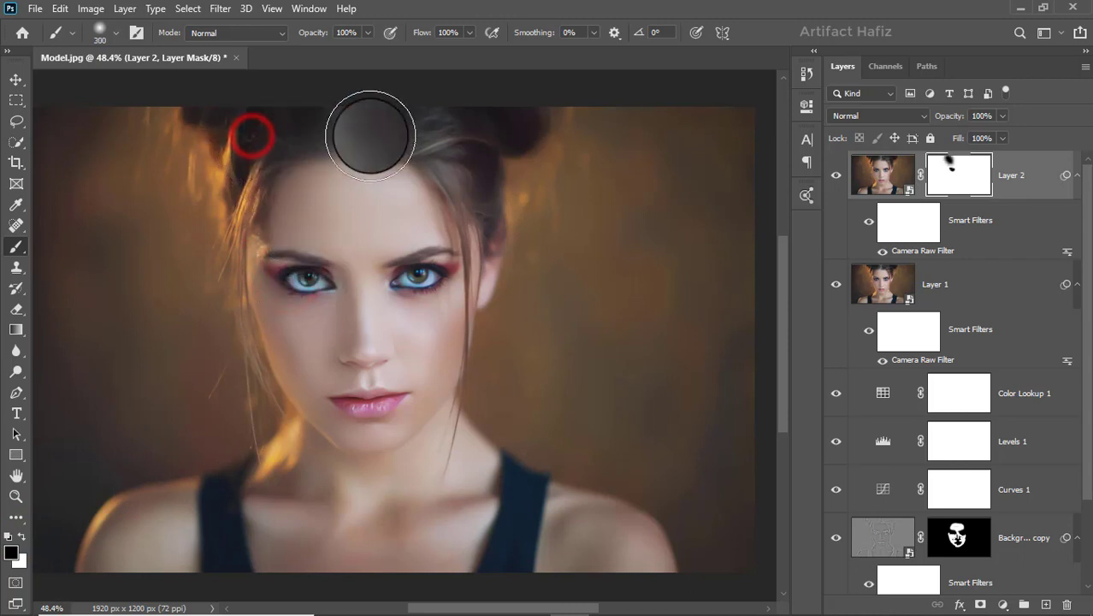
click(339, 135)
click(412, 132)
click(489, 108)
click(415, 166)
click(452, 224)
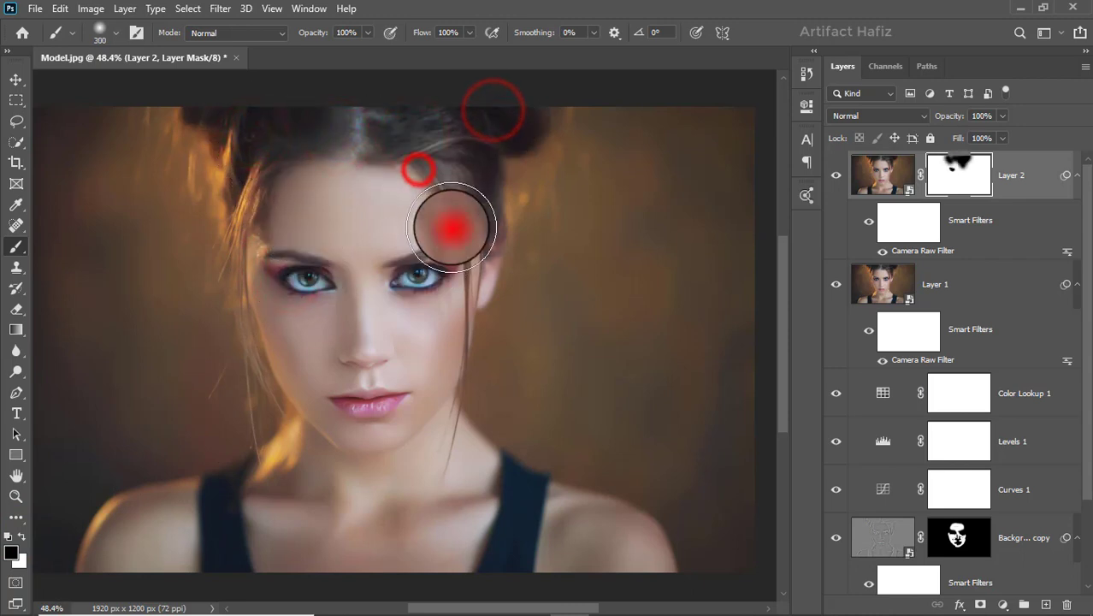
click(433, 258)
click(378, 286)
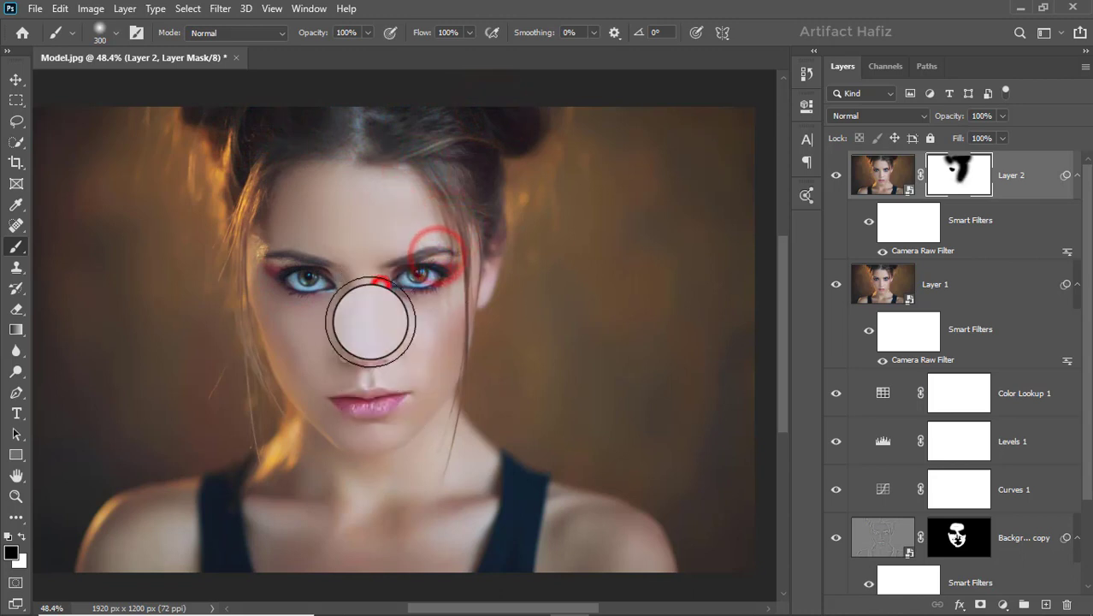
click(297, 231)
click(313, 323)
click(371, 336)
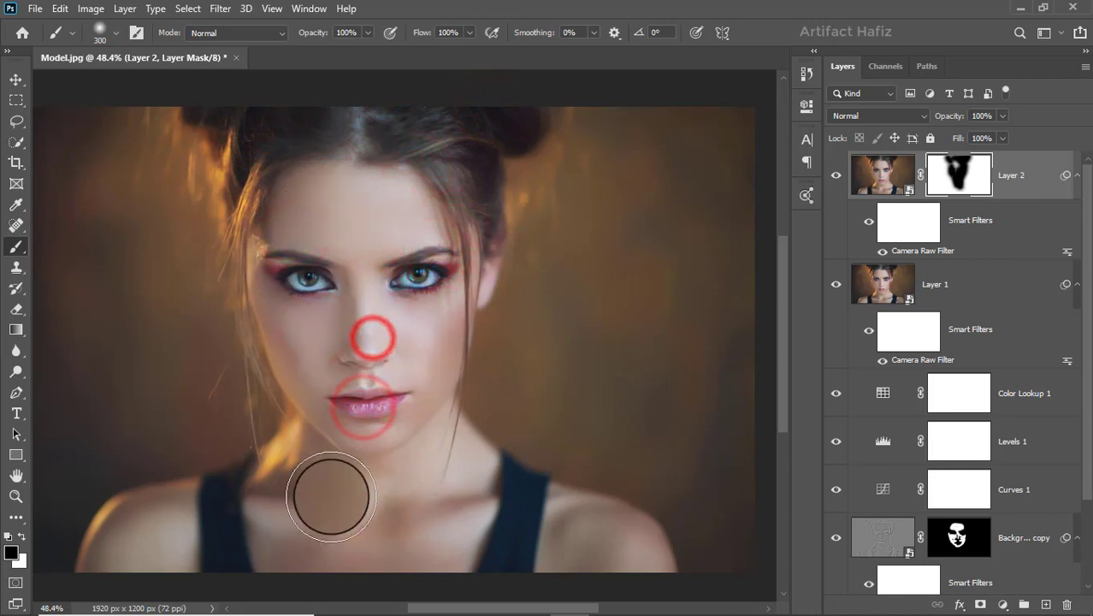
click(362, 390)
click(334, 409)
click(408, 379)
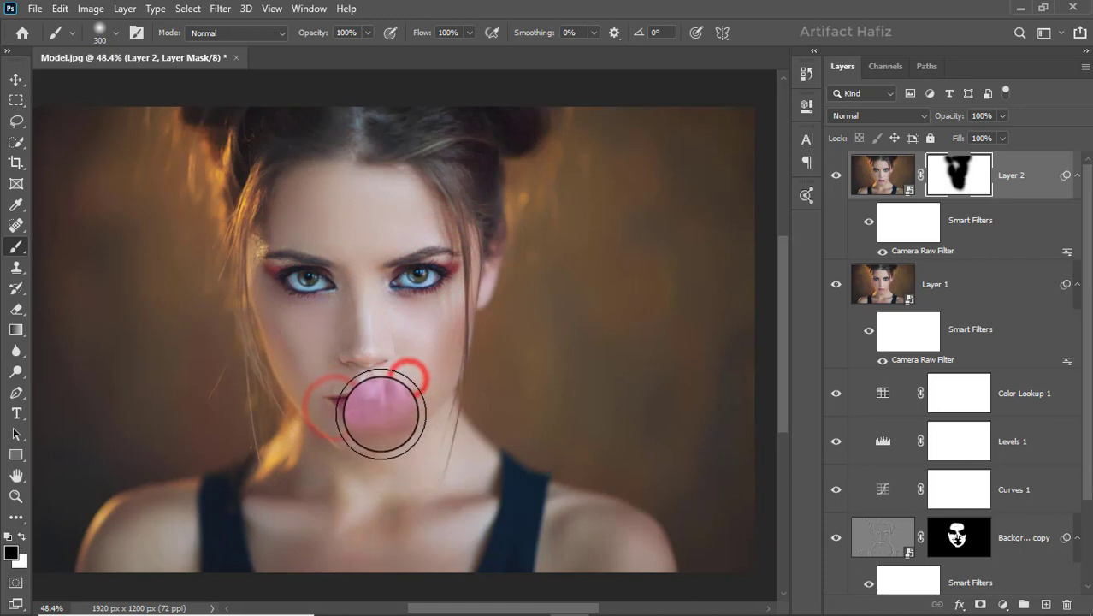
click(362, 445)
click(389, 452)
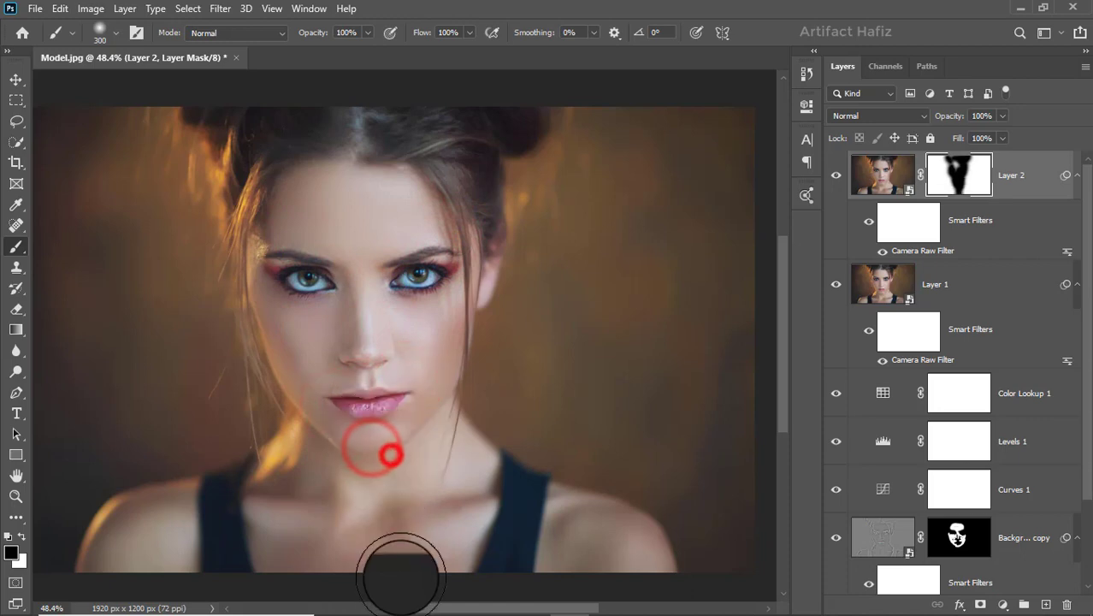
click(310, 470)
click(151, 531)
click(504, 531)
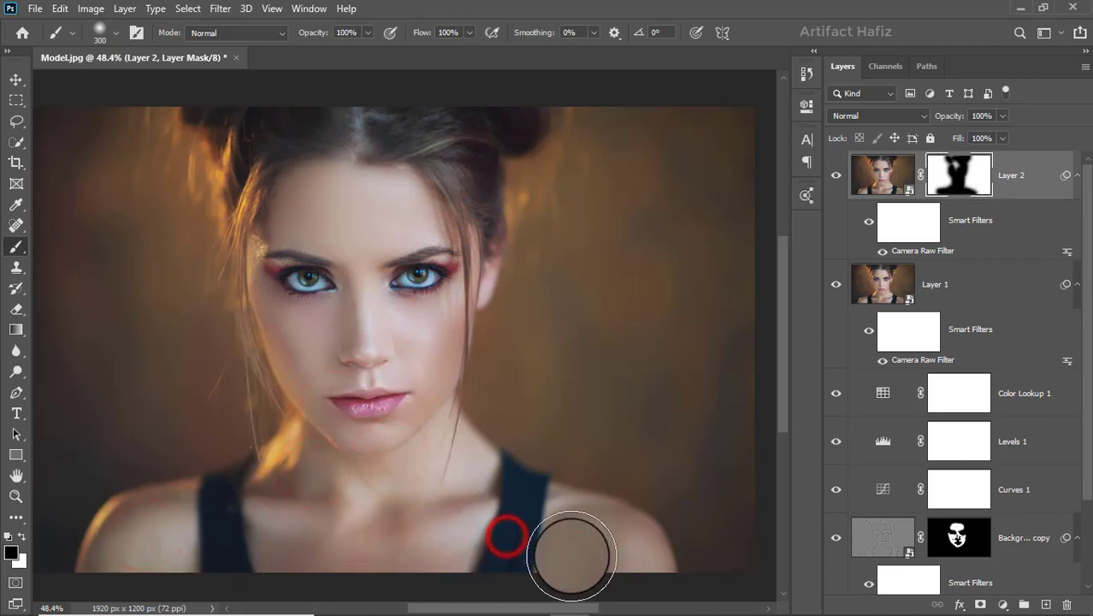
click(602, 558)
Paint more black strokes on the mask over the hairline, eyes and centre of the face to fill the facial area.
click(324, 443)
click(403, 403)
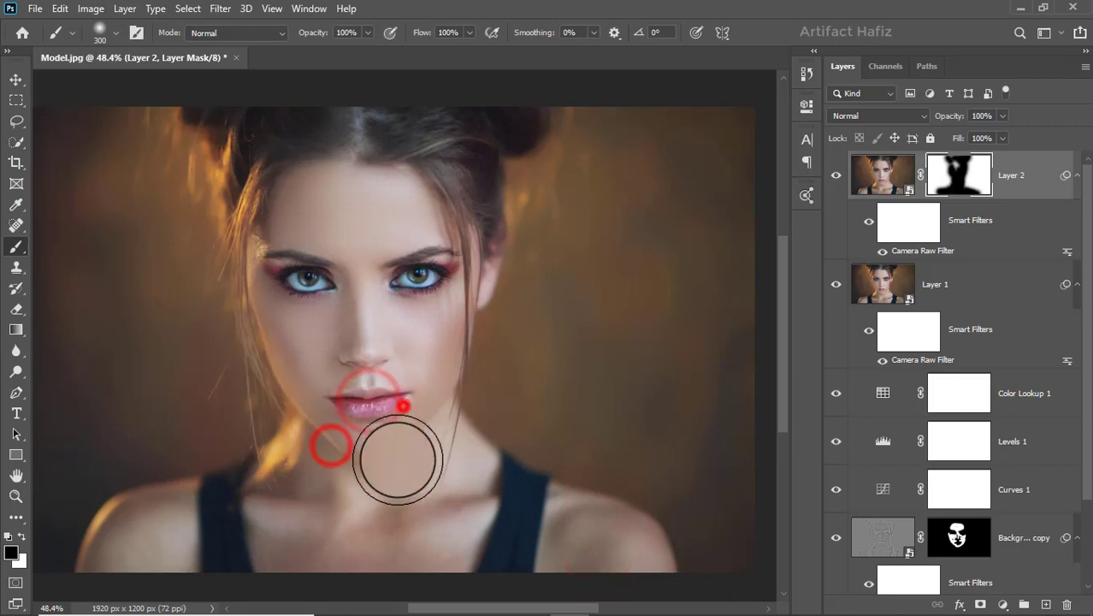
click(263, 249)
click(439, 194)
click(451, 144)
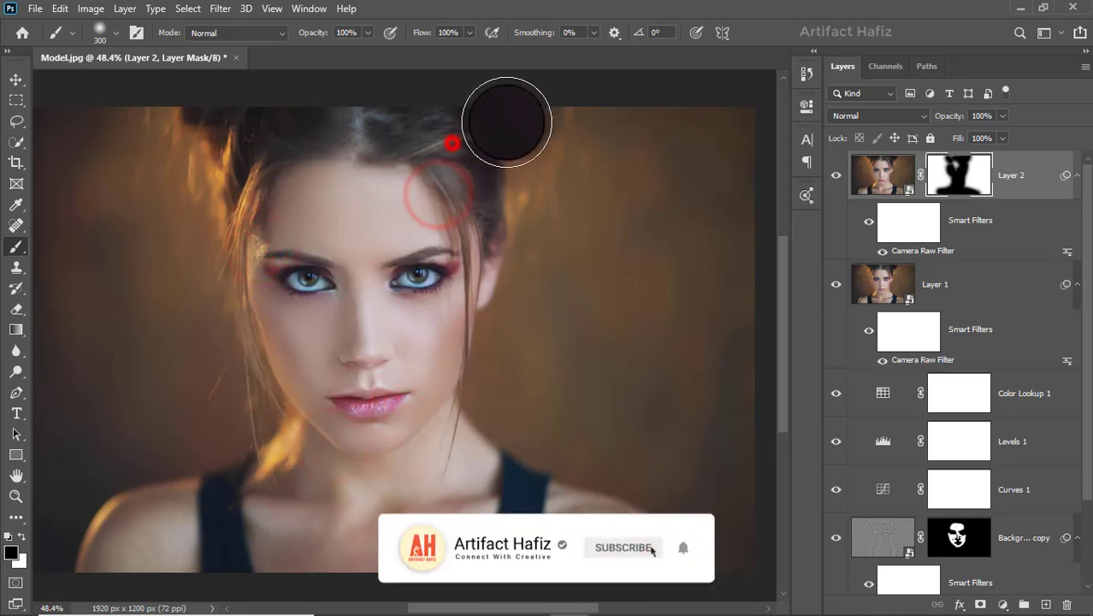
click(243, 132)
click(324, 246)
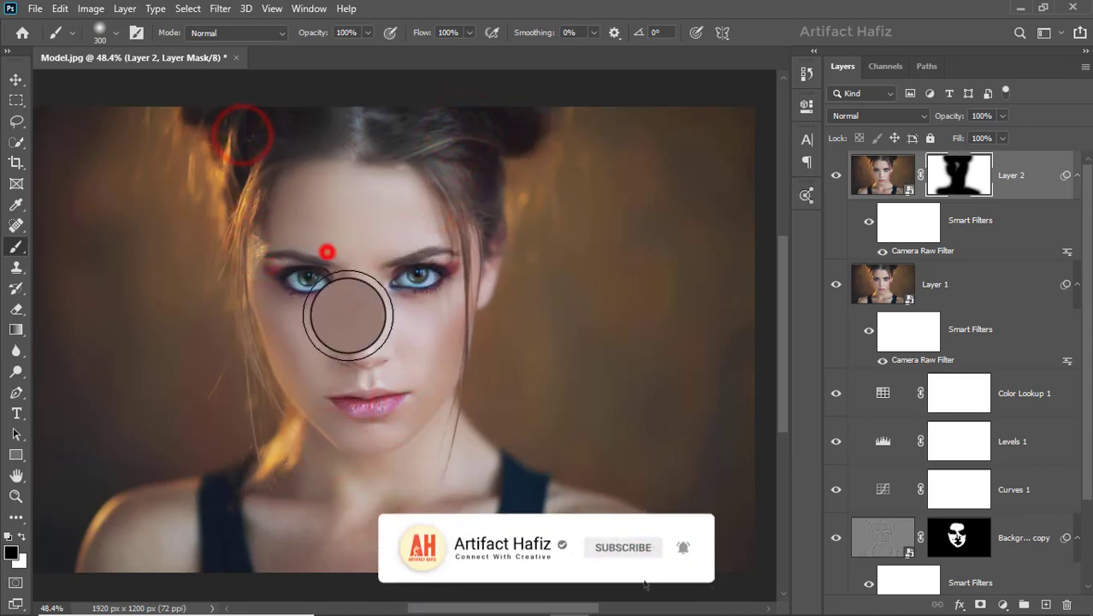
drag(388, 234, 375, 339)
drag(339, 288, 364, 357)
drag(361, 309, 366, 375)
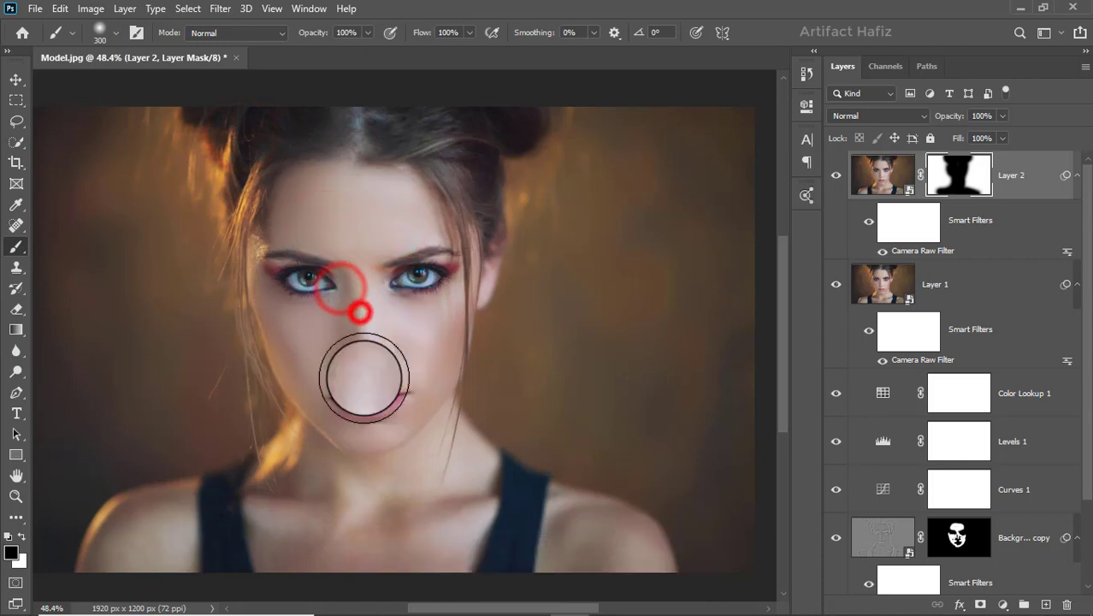
drag(313, 274, 368, 422)
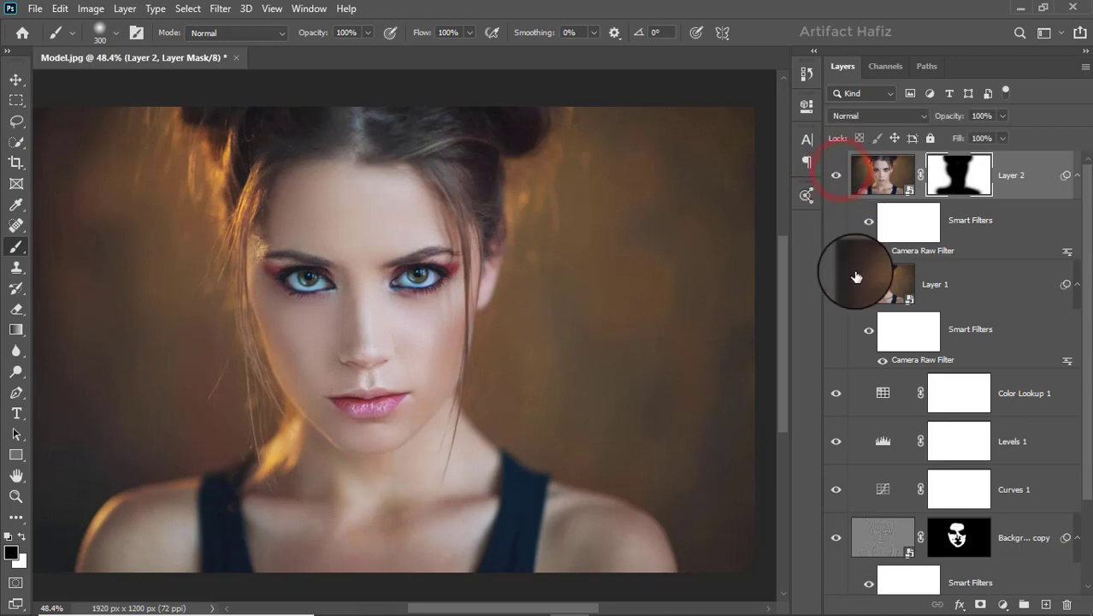
Compare the original Background layer alone against the full retouch by soloing its visibility and restoring all layers.
scroll(890, 391, down, 2)
alt+click(836, 573)
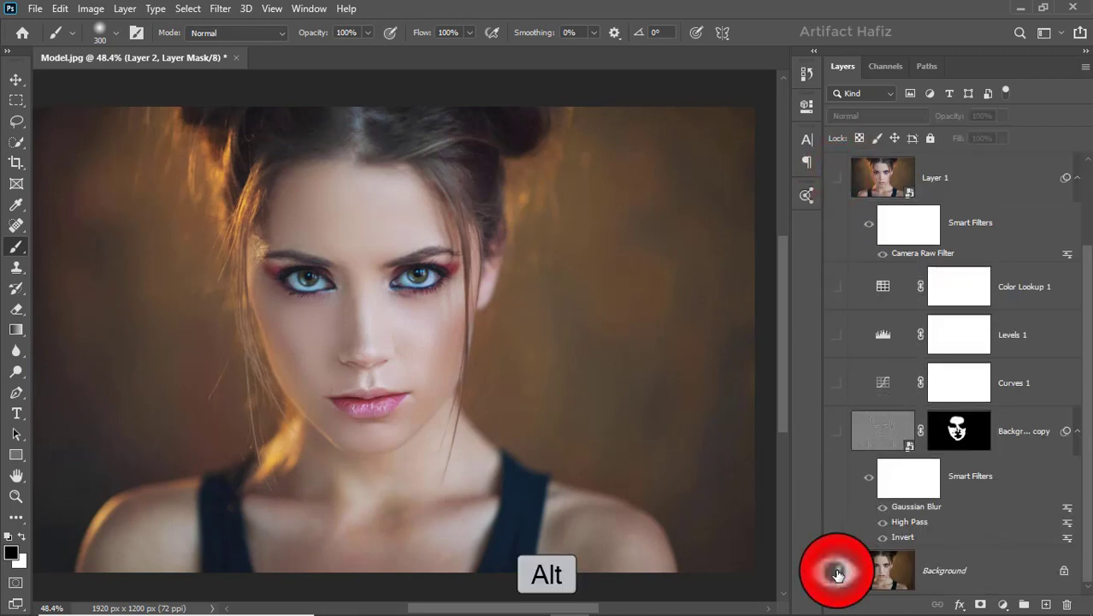
alt+click(837, 575)
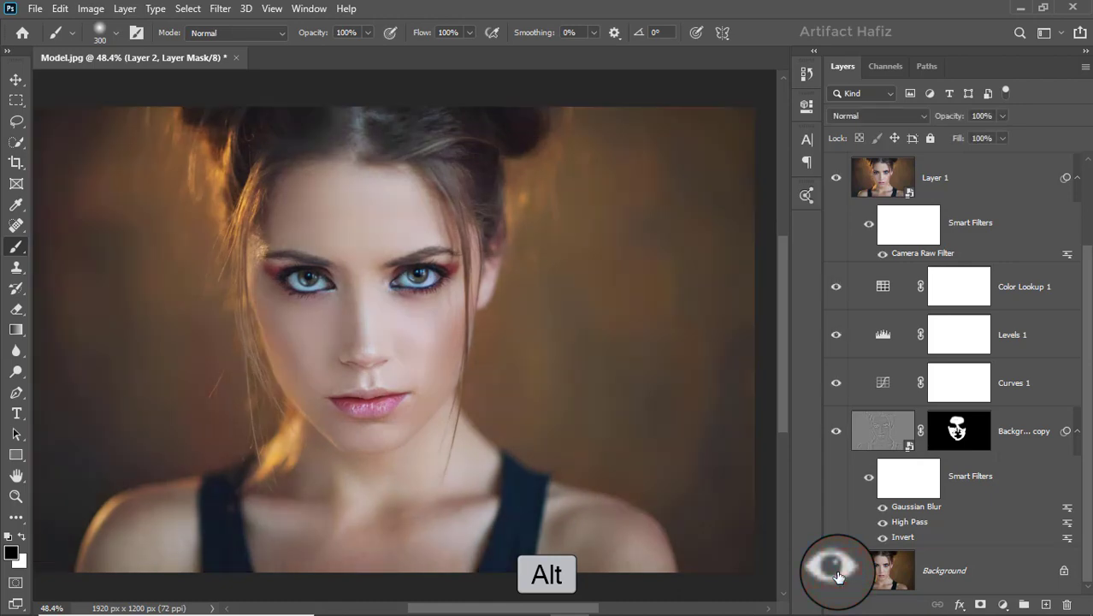
alt+click(837, 574)
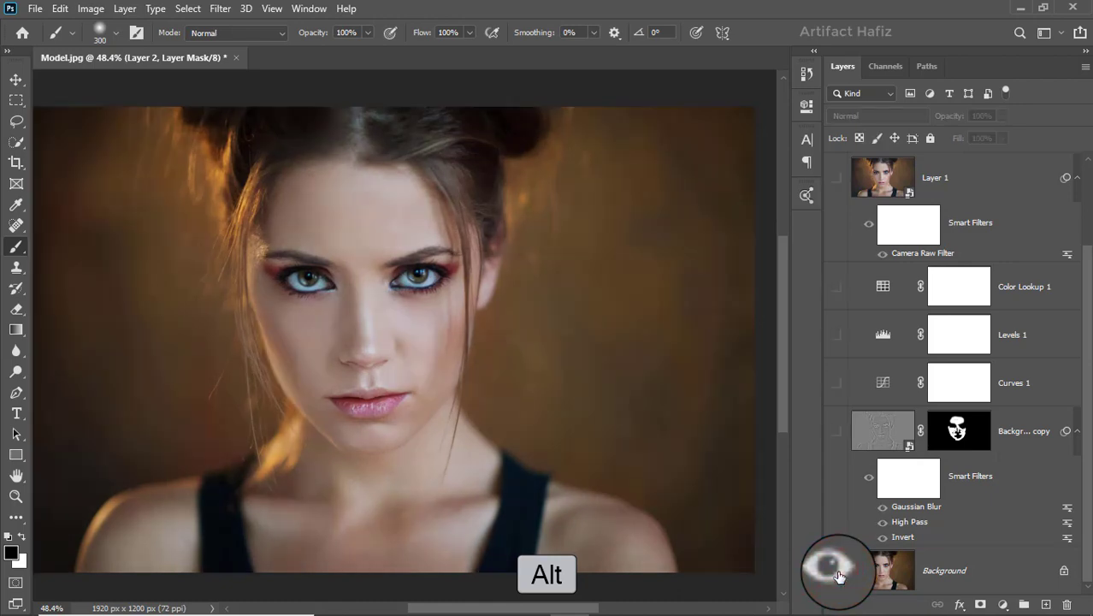
alt+click(838, 575)
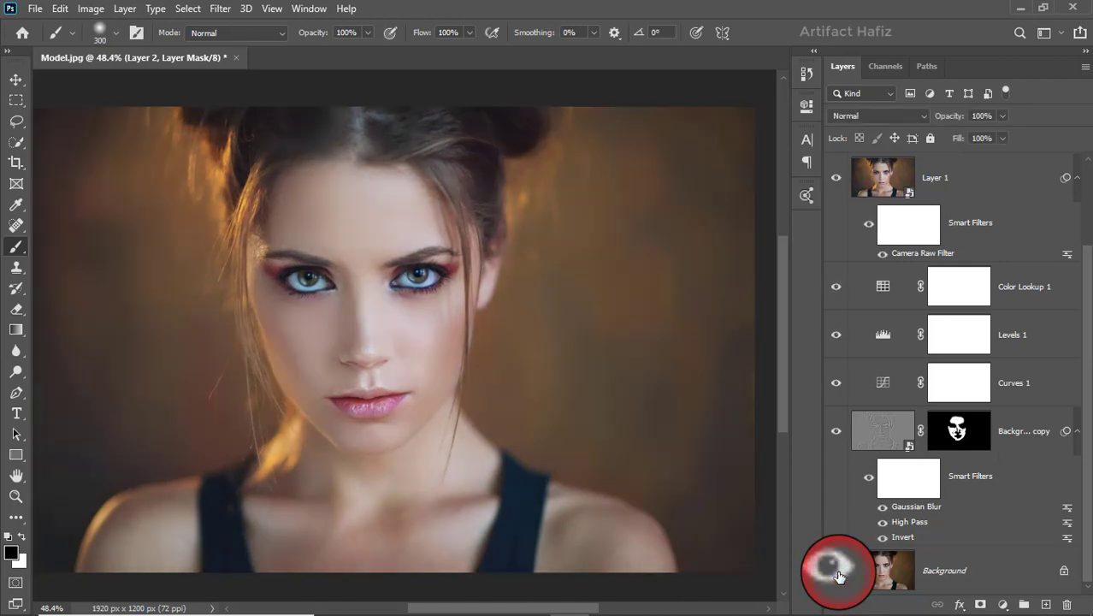